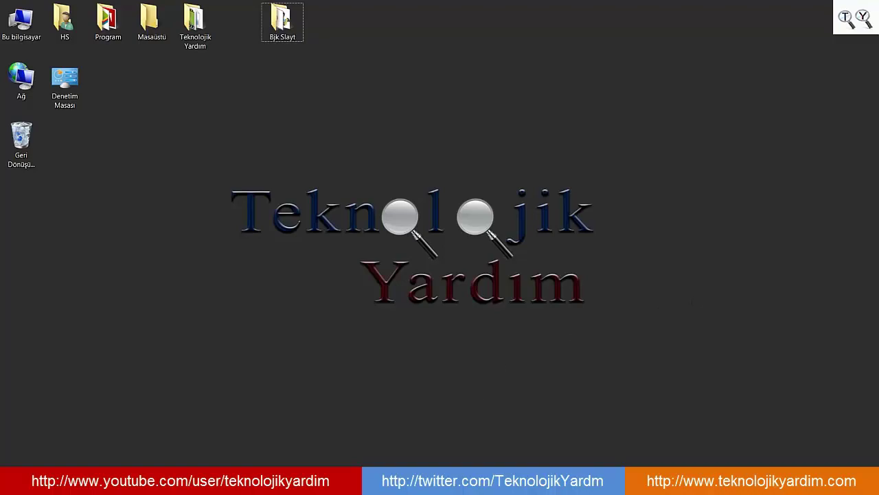
Switch to the Kitap2 workbook and move around Sayfa1, ending on cell B1.
left_click(518, 442)
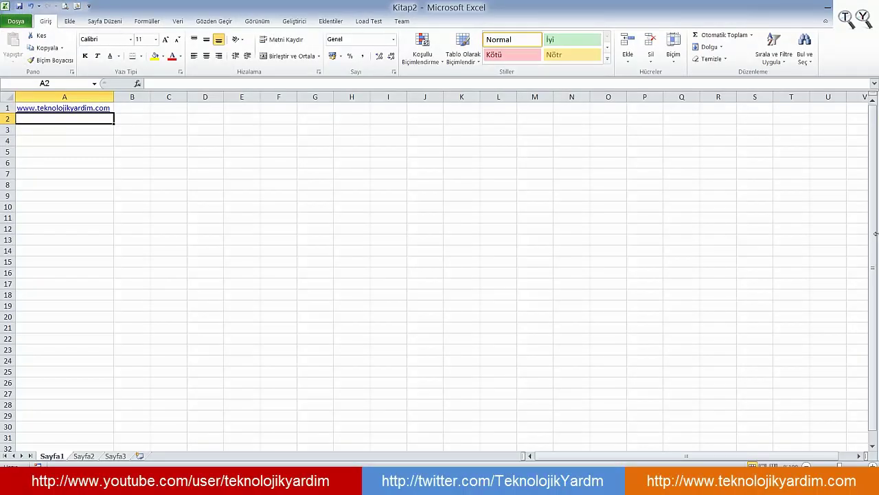
key("Down")
key("Down")
key("Right")
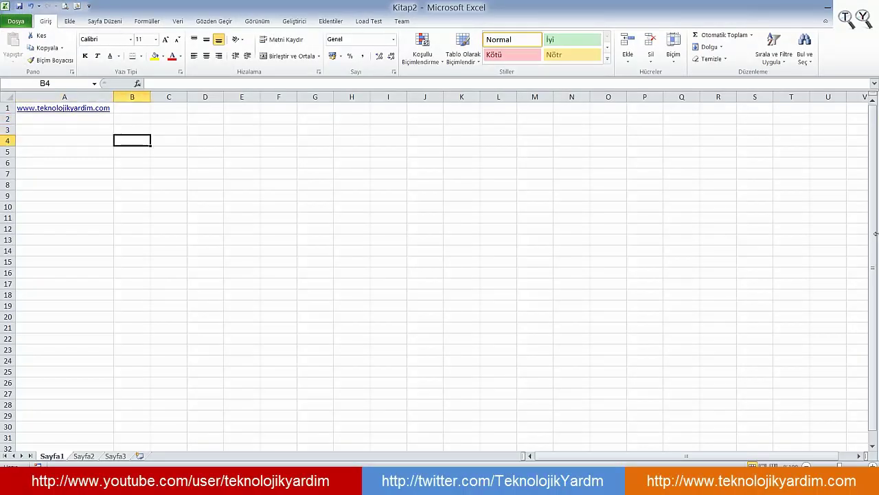
key("Left")
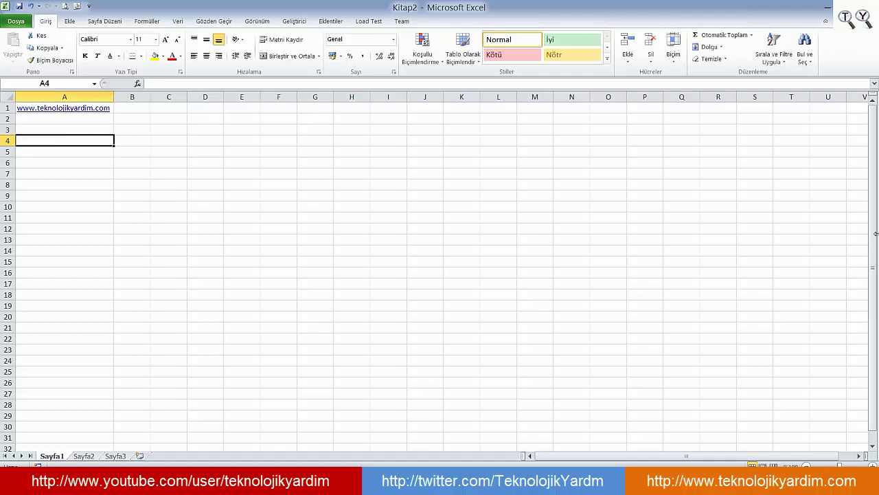
key("ctrl+c")
key("Right")
key("Right")
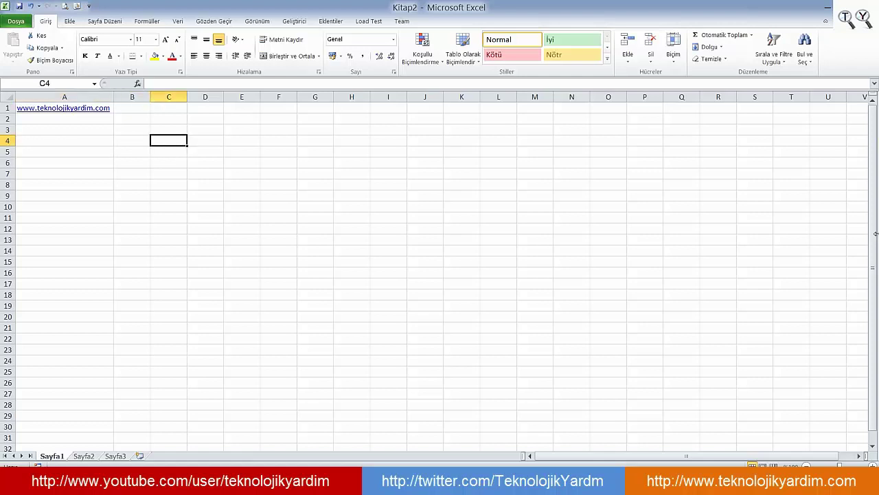
key("Up")
key("Up")
key("Up")
key("Left")
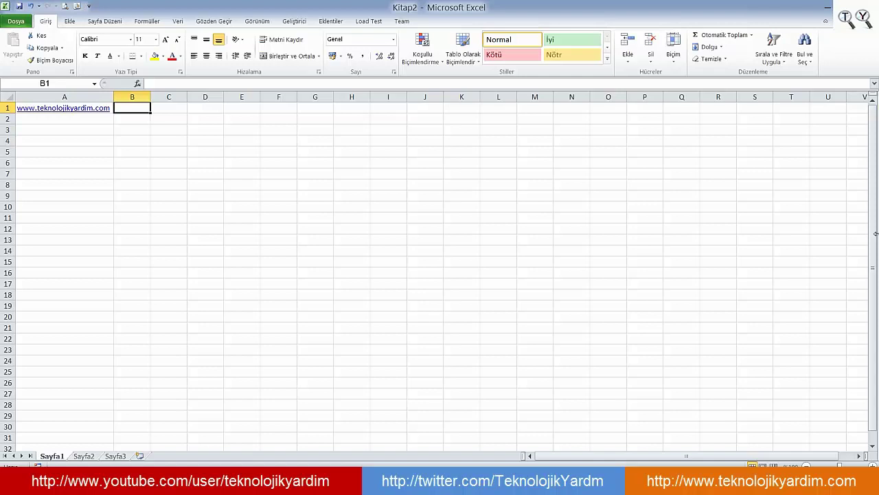
Enter 1 and 2 in B1:B2 and the letters a and b in C1:C2.
type("1")
key("Return")
type("2")
key("Return")
key("Right")
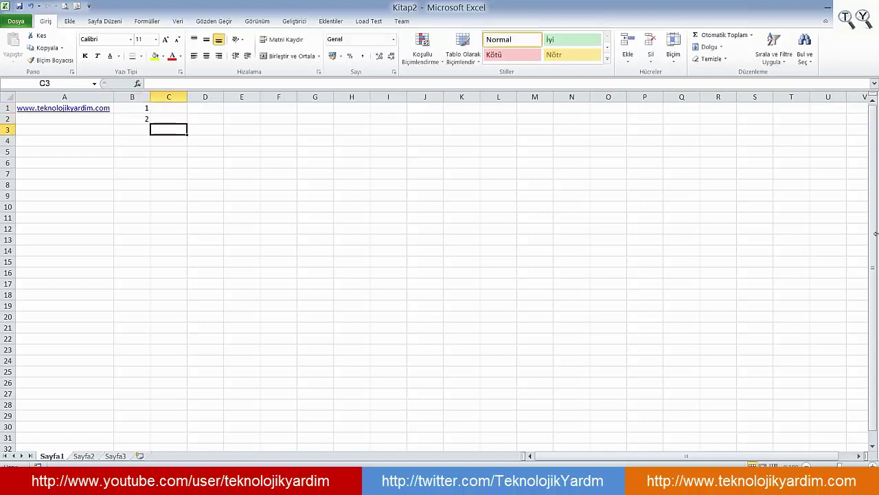
key("Up")
key("Up")
type("a")
key("Return")
type("b")
key("Return")
key("Up")
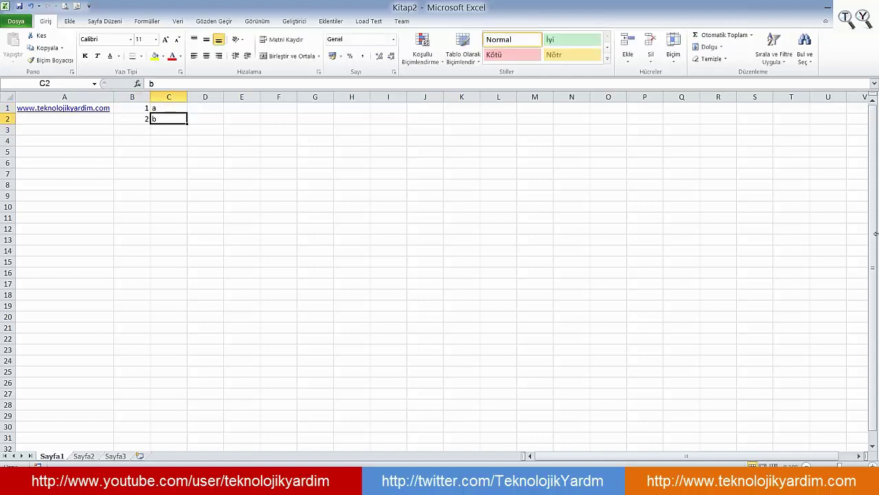
key("Up")
key("Left")
Fill the number series down column B to 19, then select the a and b cells.
left_click_drag(134, 108, 148, 117)
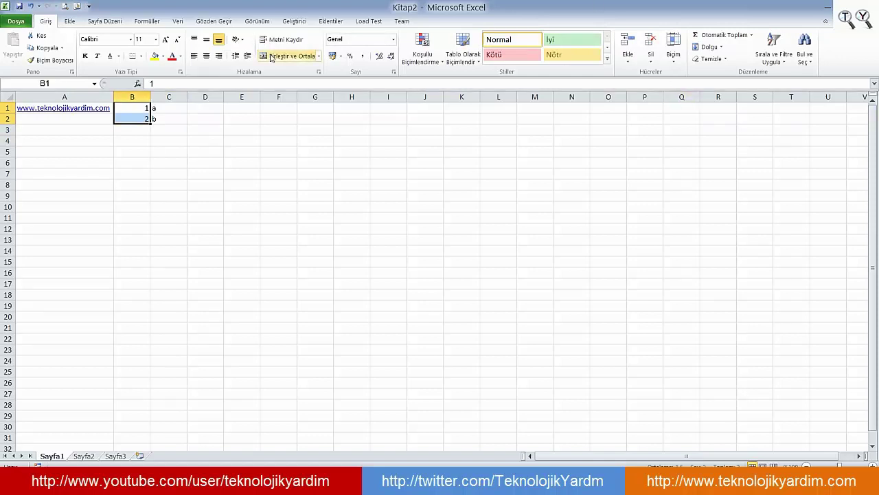
left_click_drag(150, 123, 151, 309)
mouse_move(168, 110)
left_mouse_down()
mouse_move(187, 309)
mouse_move(175, 120)
left_mouse_up()
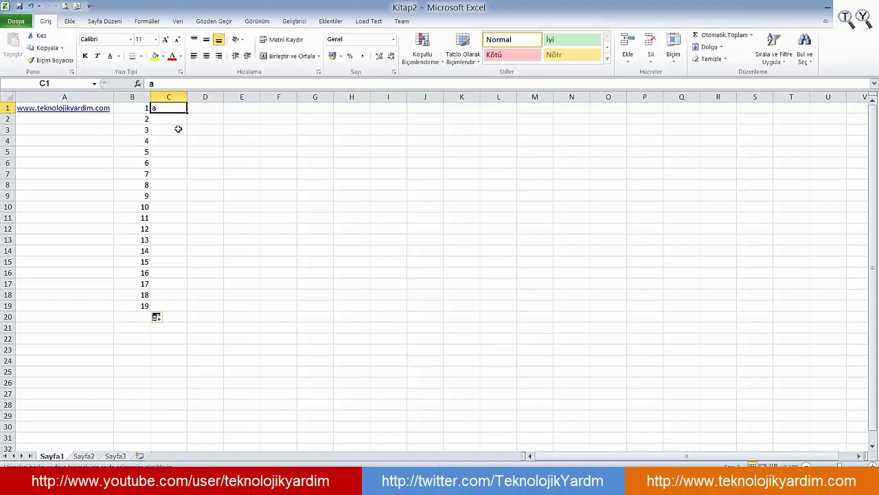
Type the letters b, c, d, e, f, g, h, ğ down C2:C9, correcting g to ğ.
left_click(175, 119)
type("b")
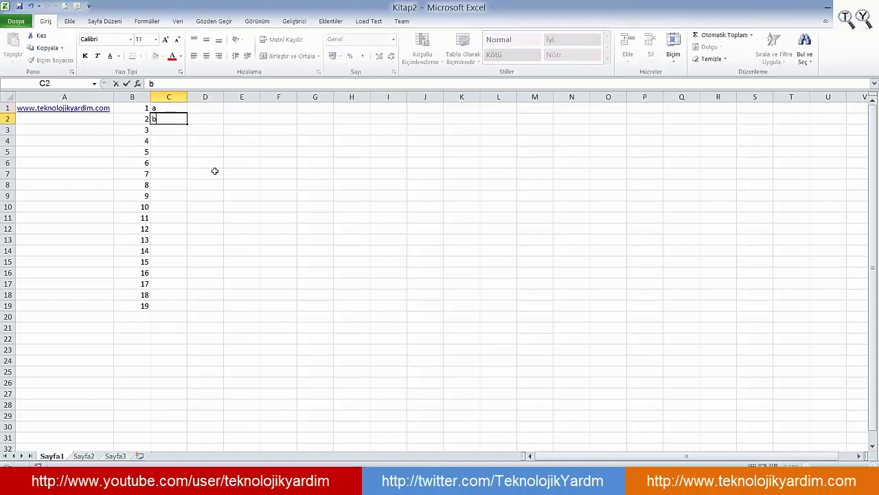
key("Return")
type("c")
key("Return")
type("d")
key("Return")
type("e")
key("Return")
key("Return")
type("f")
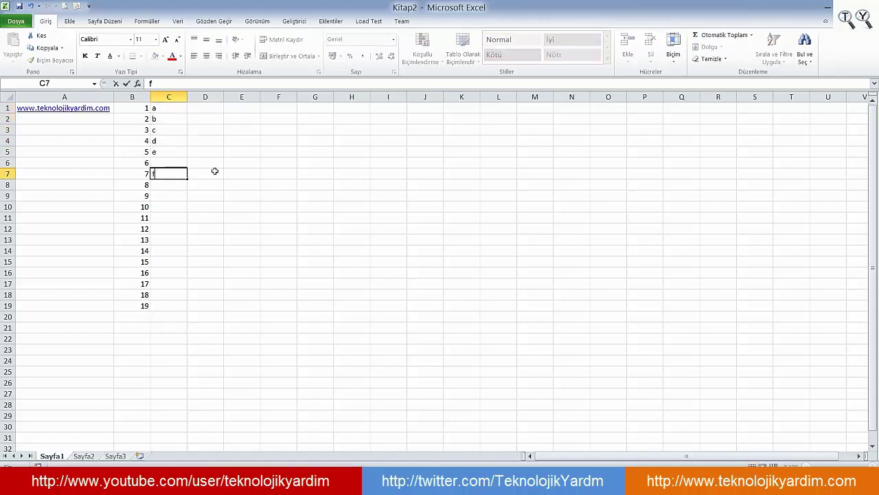
key("Up")
key("Up")
type("f")
key("Return")
key("Return")
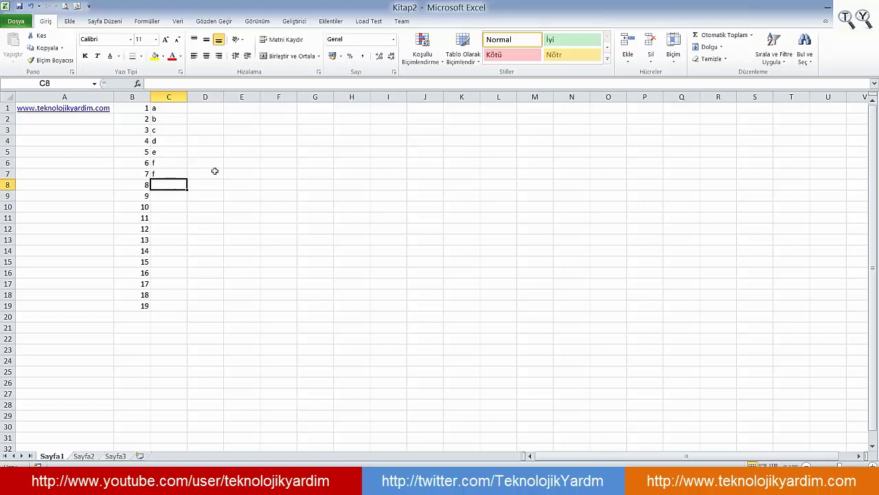
key("Up")
type("g")
key("Return")
type("h")
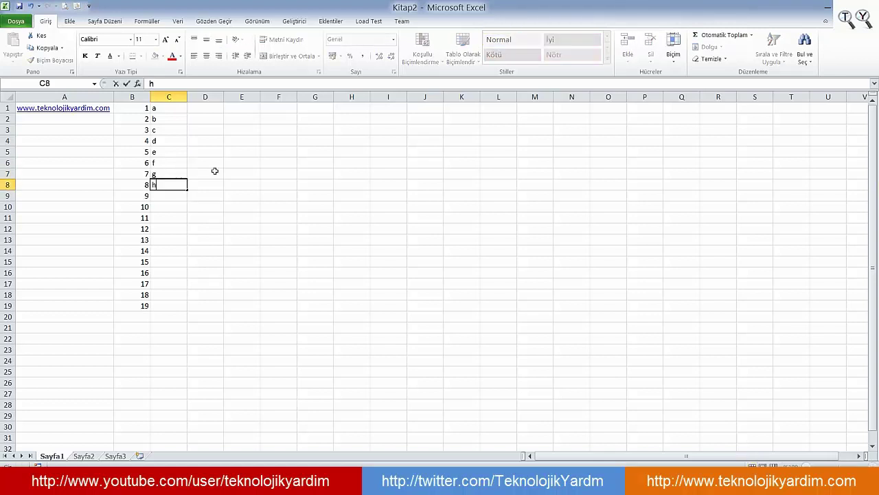
key("Return")
type("g")
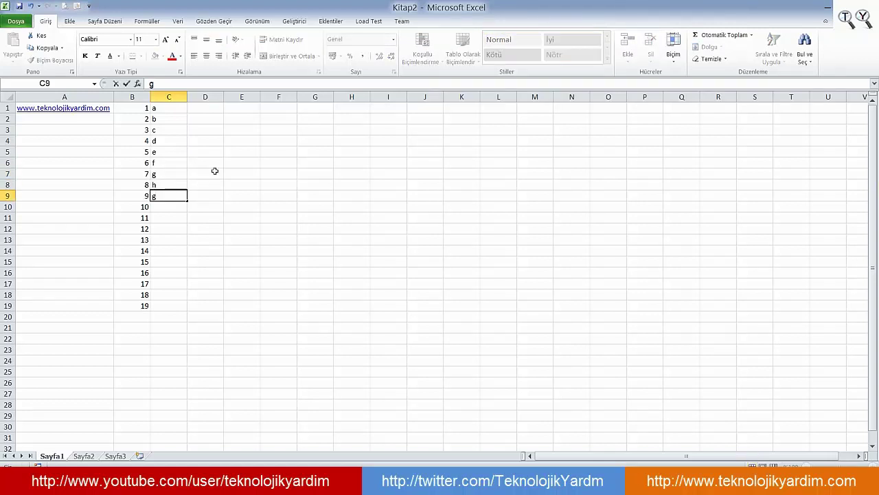
key("BackSpace")
type("ğ")
key("Return")
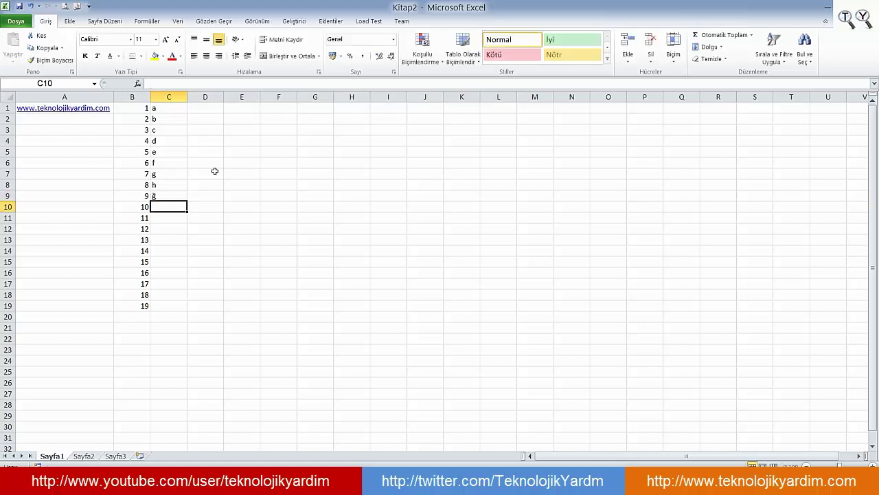
Continue the letters ı, i, j, k, l, m, n, o, ö, p, r down to C20.
type("ı")
key("Return")
type("i")
key("Return")
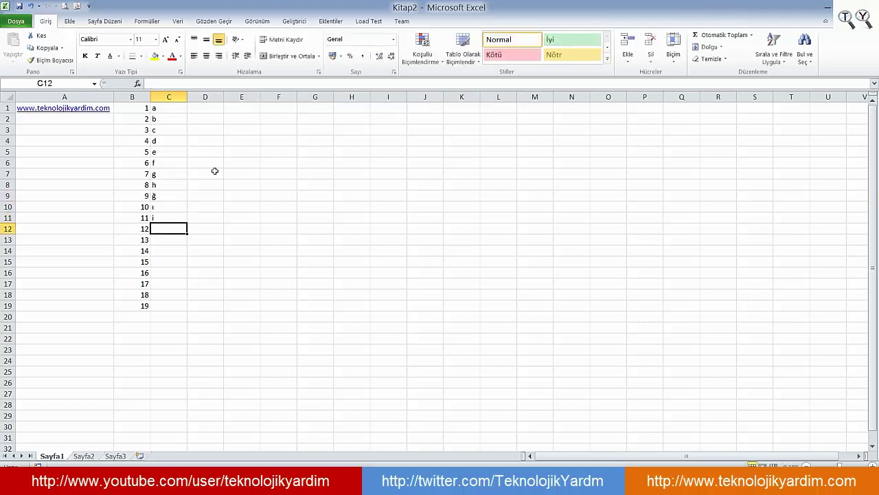
type("j")
key("Return")
type("k")
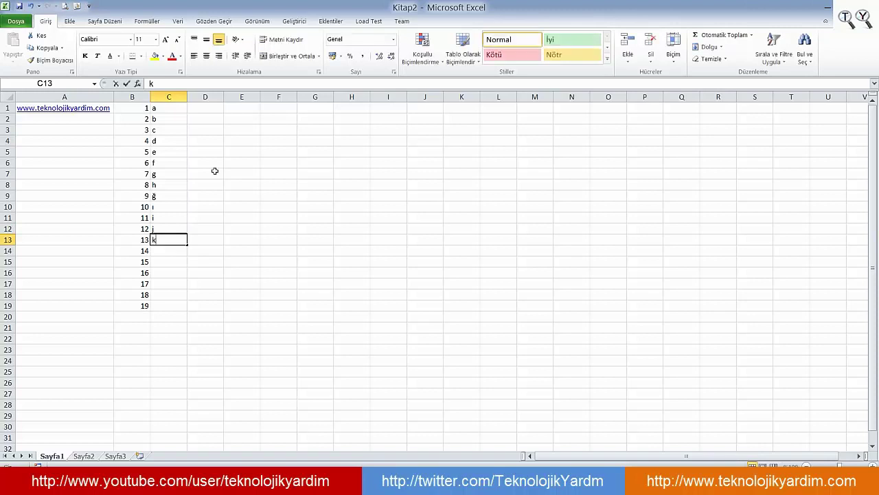
key("Return")
type("l")
key("Return")
type("m")
key("Return")
type("n")
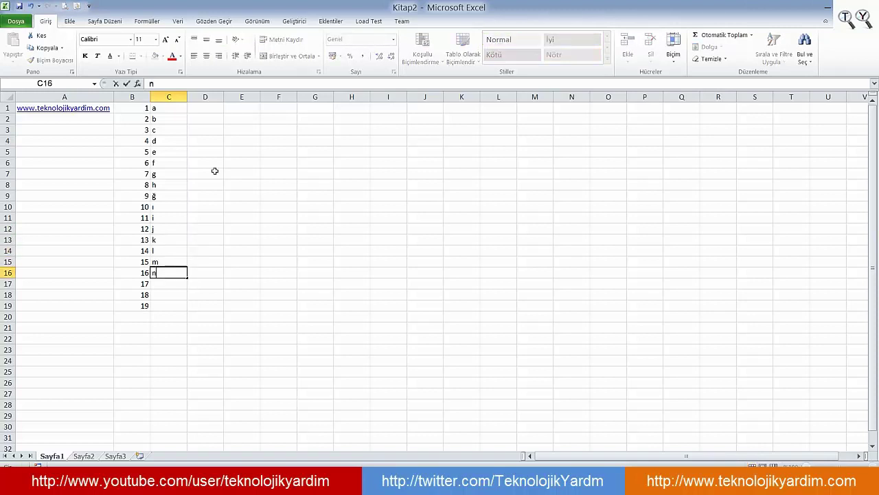
key("Return")
type("o")
key("Return")
type("ö")
key("Return")
type("p")
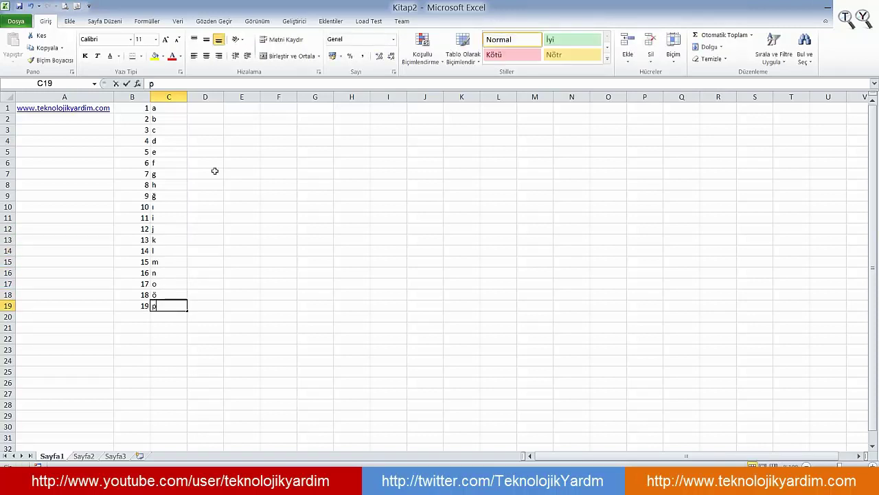
key("Return")
type("r")
key("Return")
Enter 20 in B20 to complete the numbers 1–20.
key("Left")
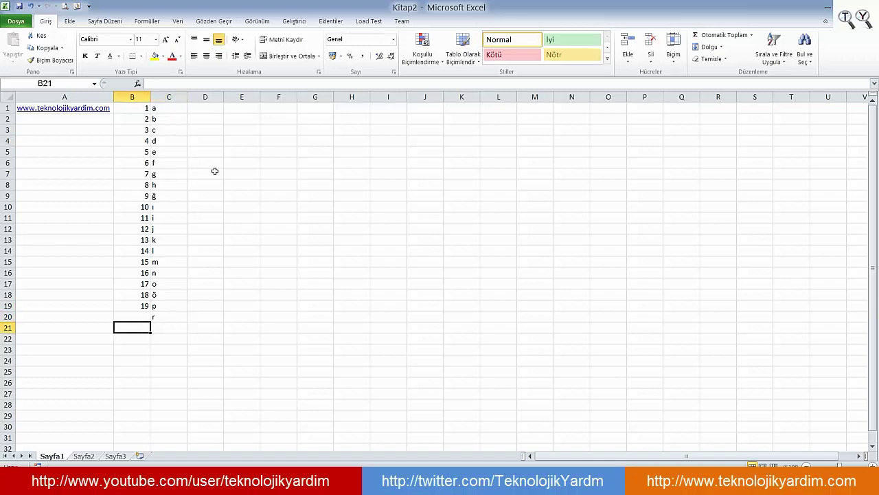
key("Up")
type("20")
key("Return")
Copy the B1:C20 block with Ctrl+C and go to the empty Sayfa3 sheet.
mouse_move(130, 108)
left_mouse_down()
mouse_move(172, 311)
mouse_move(165, 320)
left_mouse_up()
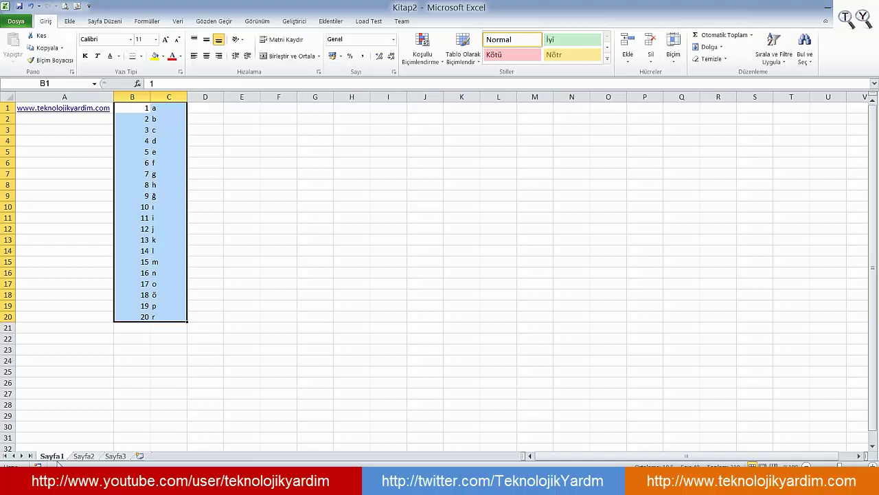
left_click(173, 296)
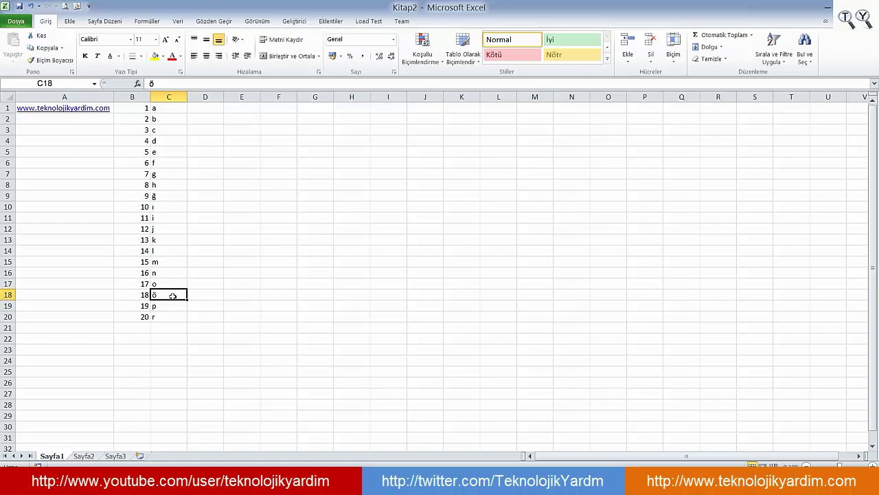
left_click(130, 108)
left_click_drag(130, 108, 165, 316)
key("ctrl+c")
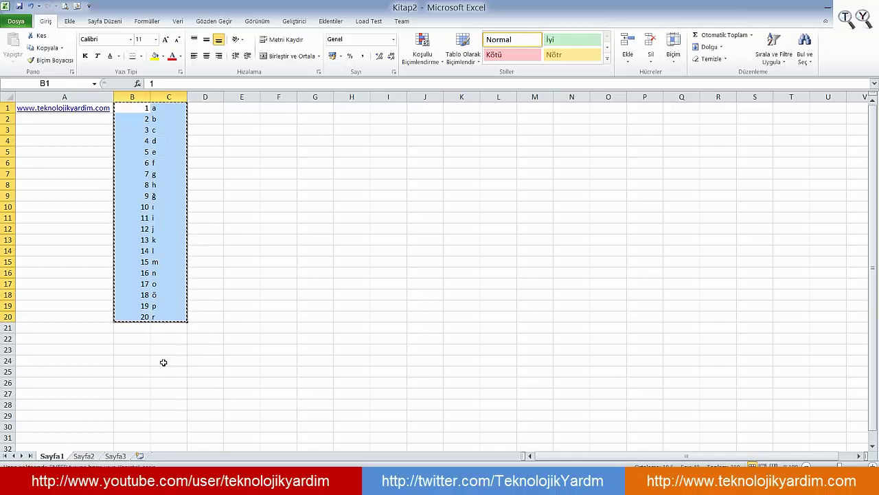
left_click(115, 456)
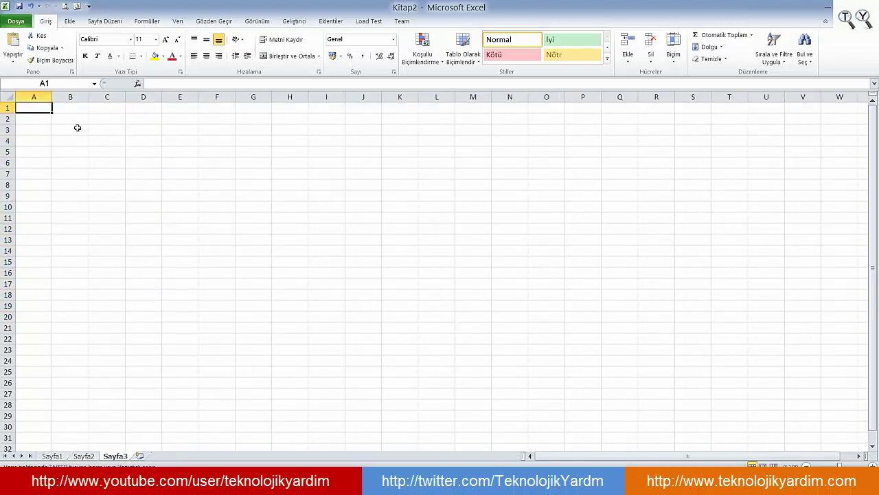
Paste the copied number-and-letter list into Sayfa3 starting at A2.
left_click(31, 119)
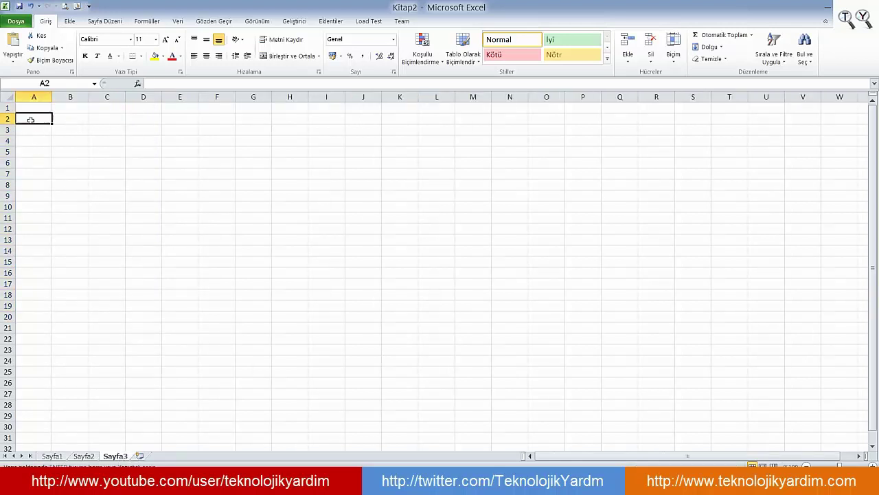
key("Return")
left_click(142, 199)
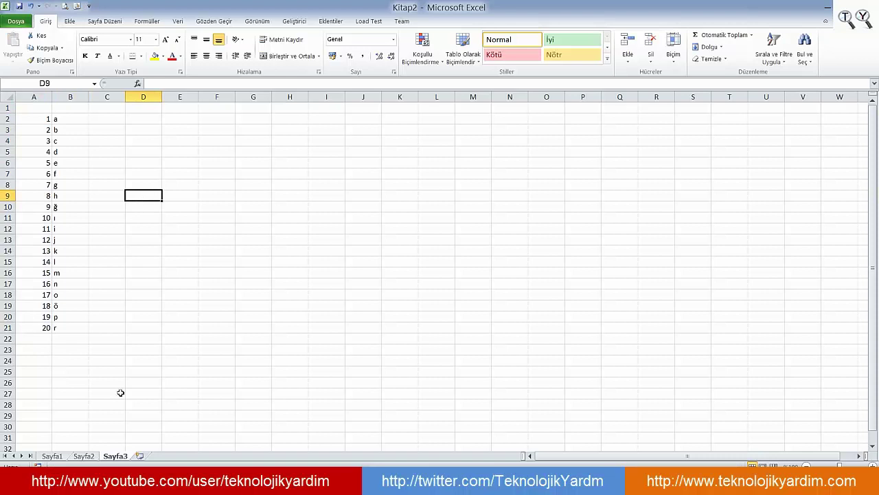
Rename the Sayfa3 sheet to 'data'.
double_click(115, 456)
type("data")
key("Return")
Add the heading 'Öğrenci Listesi' in A1 and autofit column A to it.
left_click(32, 107)
type("Ö")
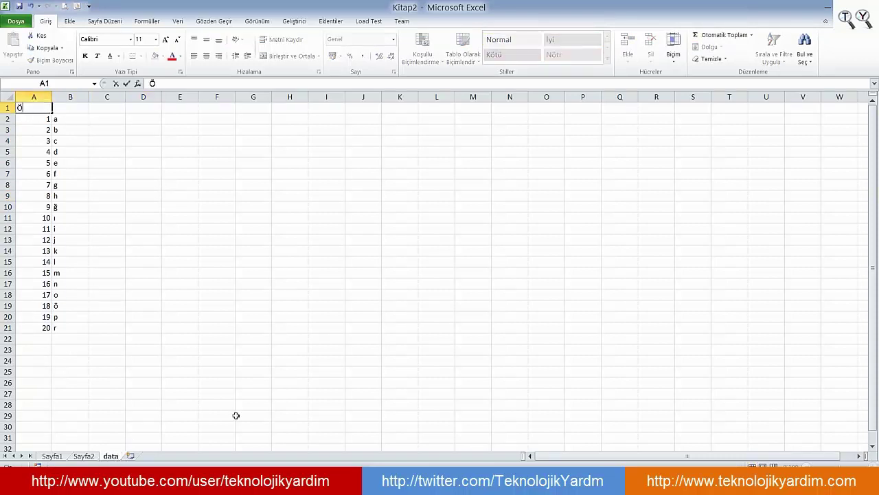
type("ğrenci ")
type("Listesi")
key("Return")
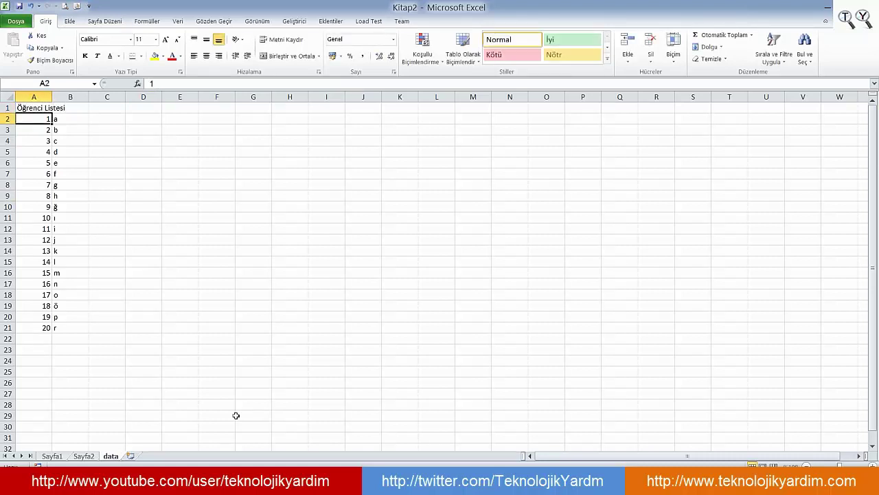
double_click(51, 96)
left_click(137, 174)
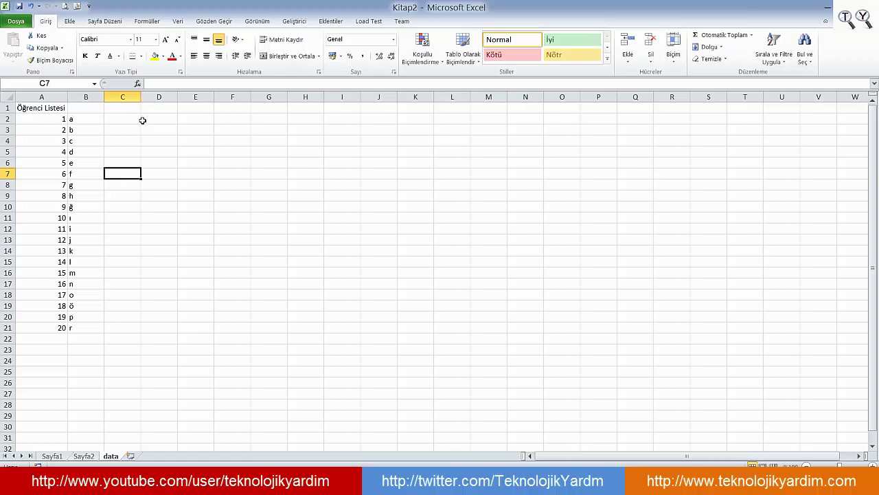
Create the name Öğrenci_Listesi for =data!$A$2:$B$21 through Formüller > Ad Yöneticisi > Yeni.
left_click_drag(42, 118, 69, 328)
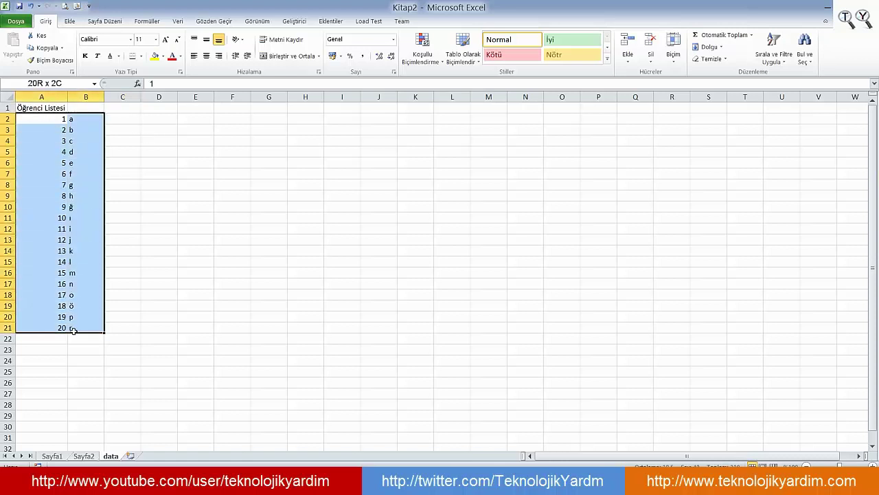
left_click(178, 21)
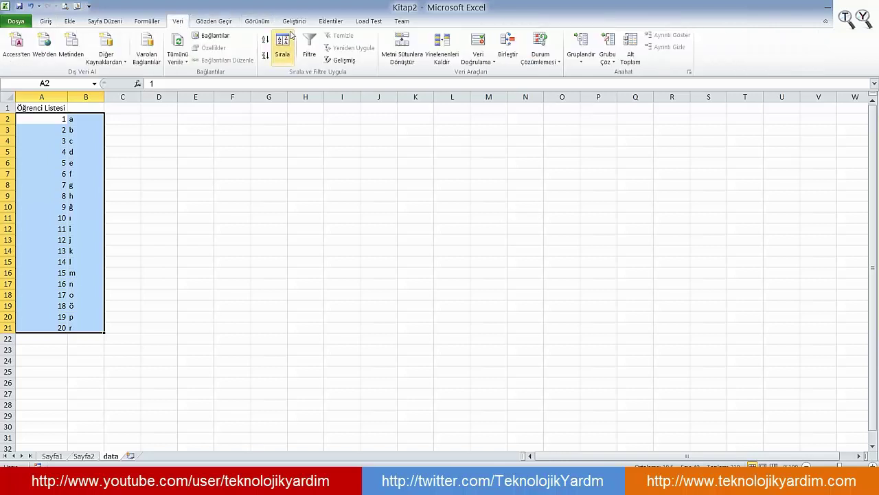
left_click(147, 21)
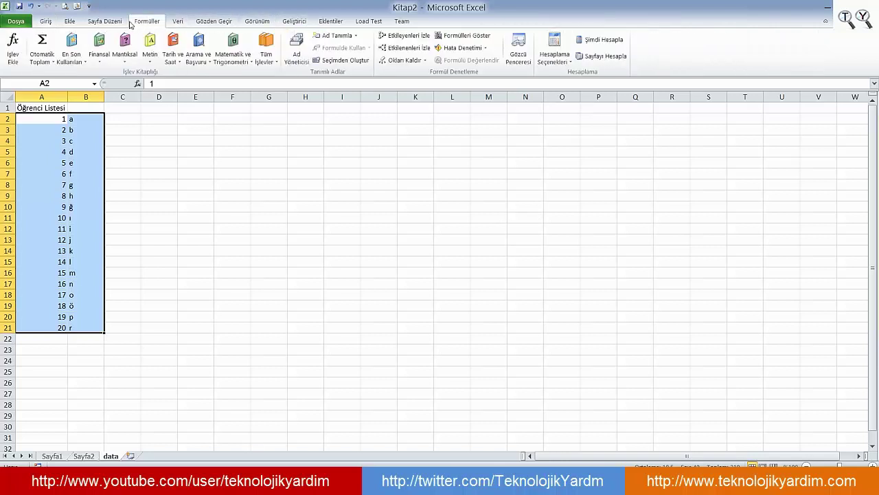
left_click(105, 21)
left_click(144, 21)
left_click(297, 54)
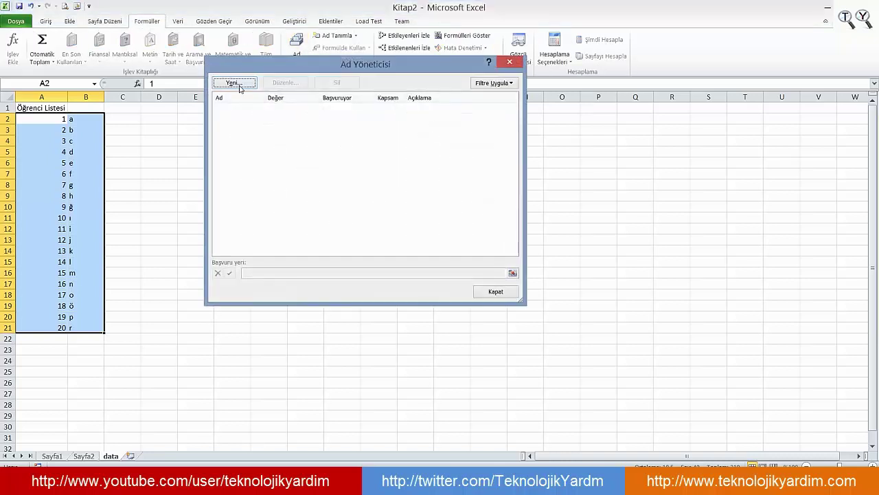
left_click(233, 82)
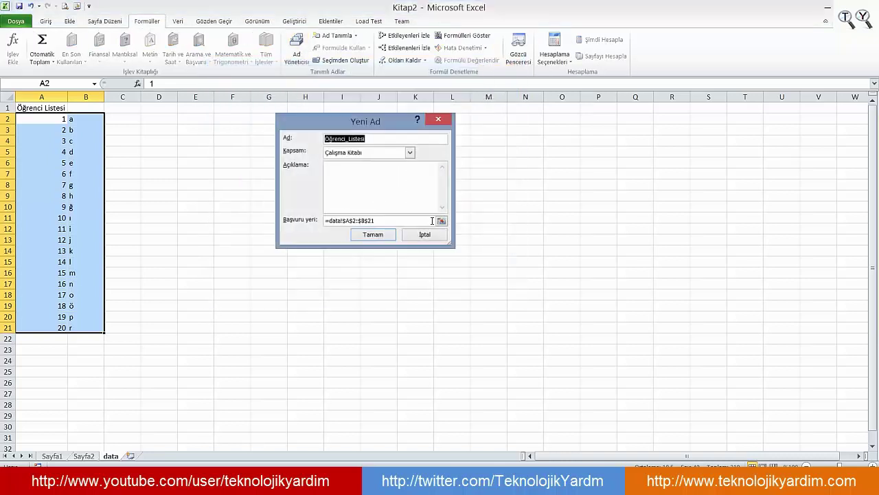
left_click(382, 137)
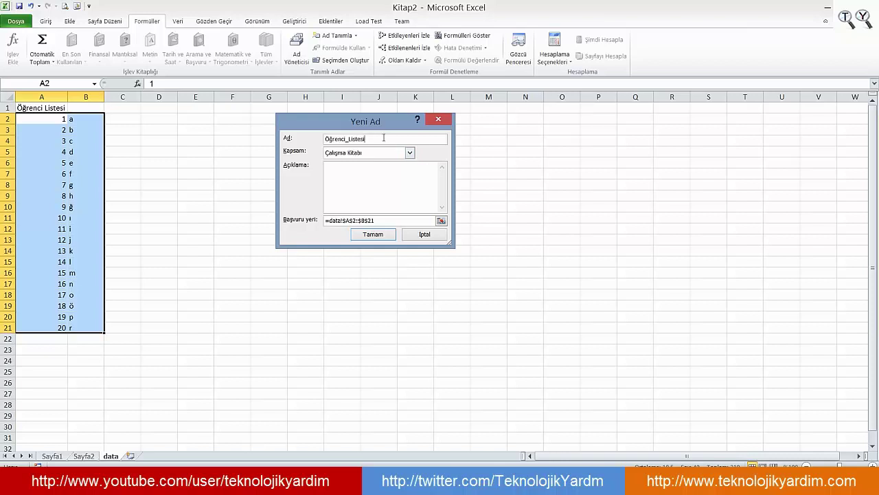
left_click(441, 220)
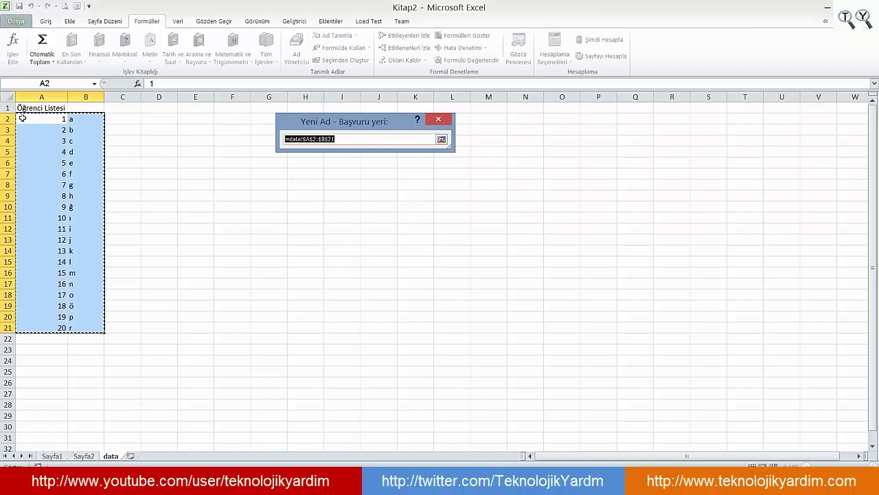
mouse_move(24, 118)
left_mouse_down()
mouse_move(80, 245)
mouse_move(87, 327)
left_mouse_up()
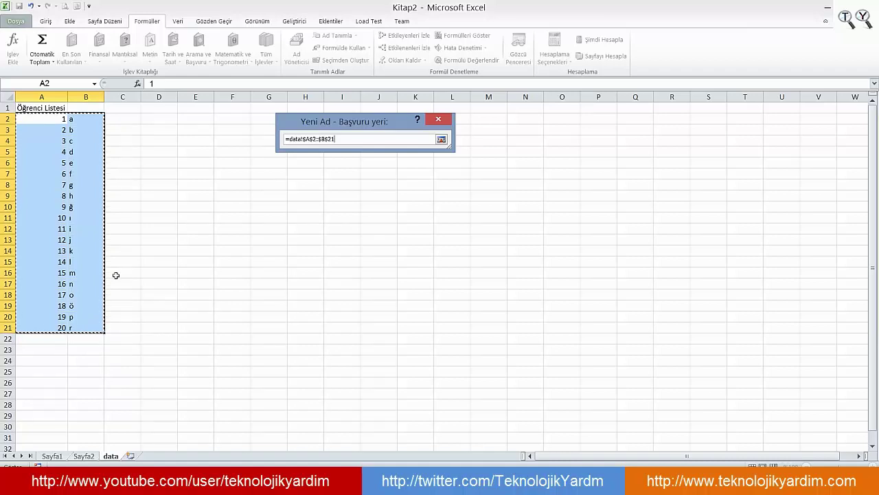
left_click(443, 140)
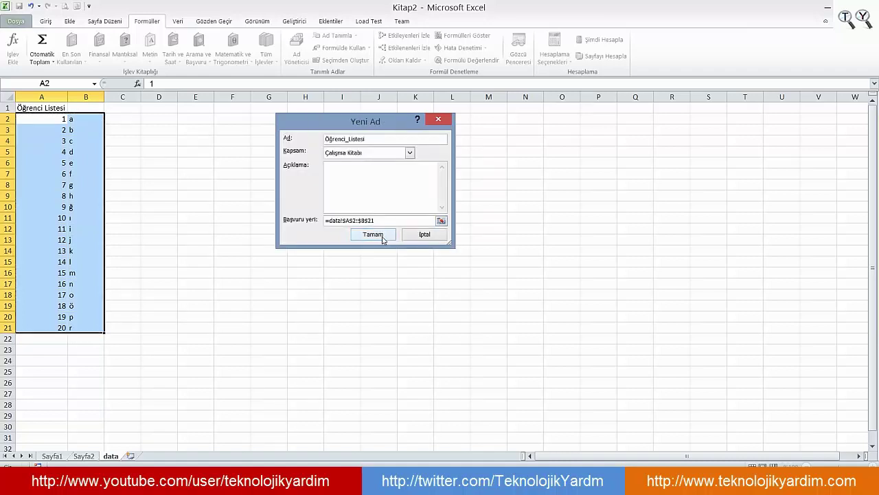
left_click(373, 234)
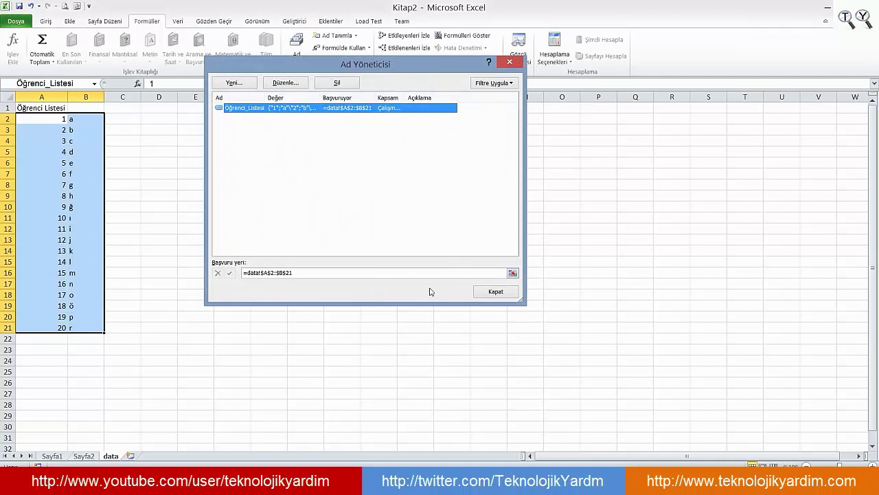
Close Ad Yöneticisi, reopen it to check the name, and reselect the list rows.
left_click(496, 291)
left_click(174, 250)
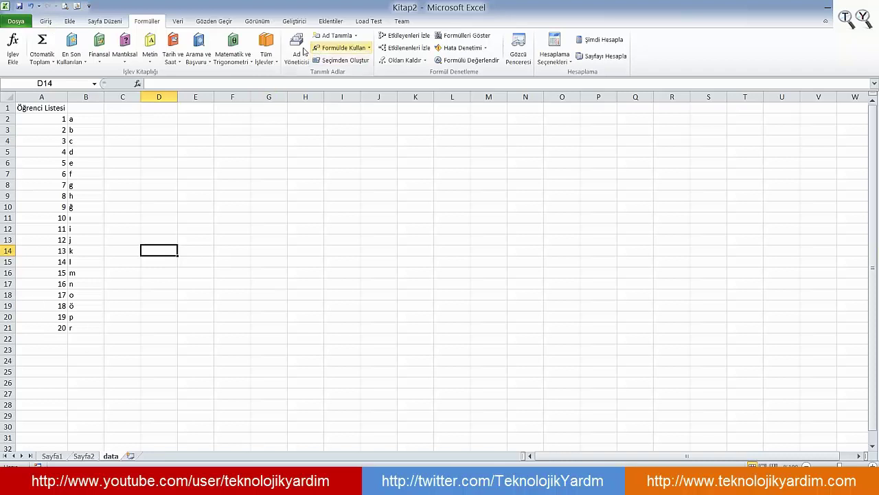
left_click(301, 52)
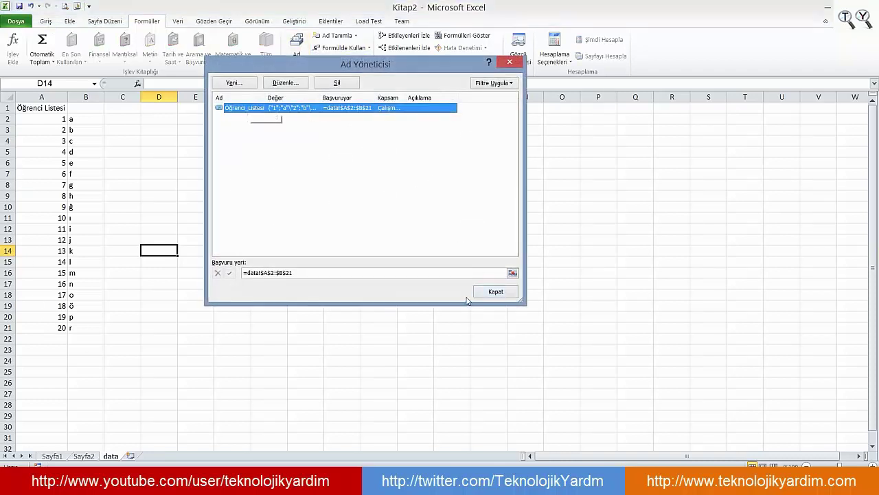
left_click(492, 292)
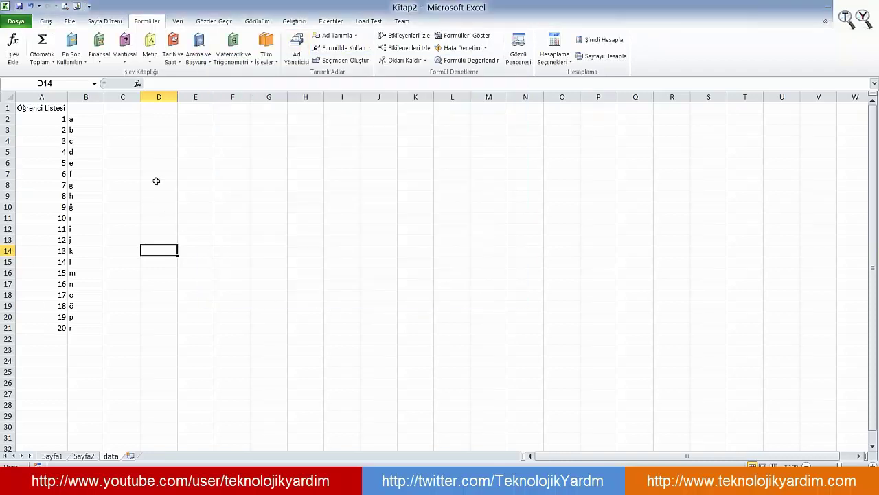
left_click_drag(48, 121, 96, 324)
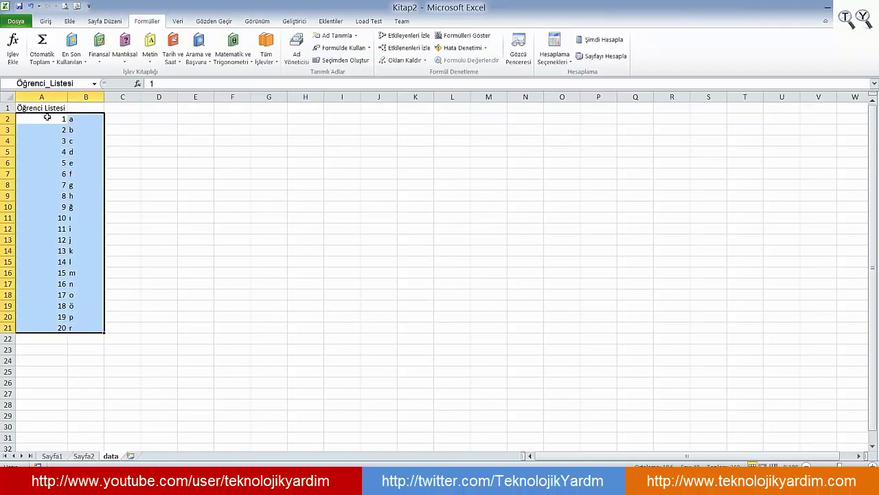
left_click(26, 119)
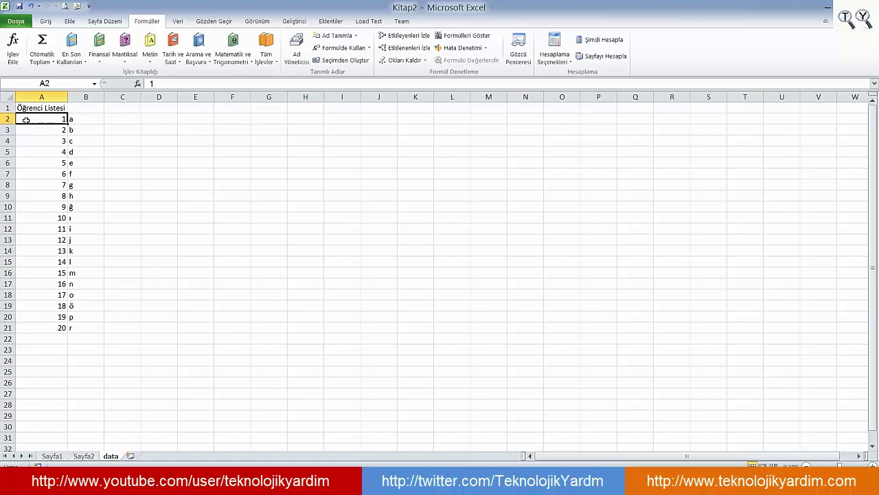
left_click(99, 325)
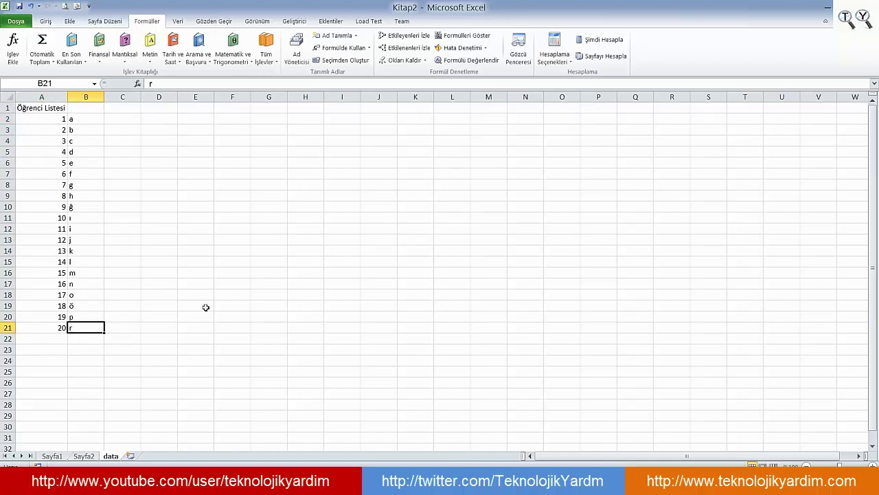
Check Sayfa1, confirm A2:B21 on data shows as Öğrenci_Listesi, then return to Sayfa1.
left_click(52, 456)
left_click(165, 110)
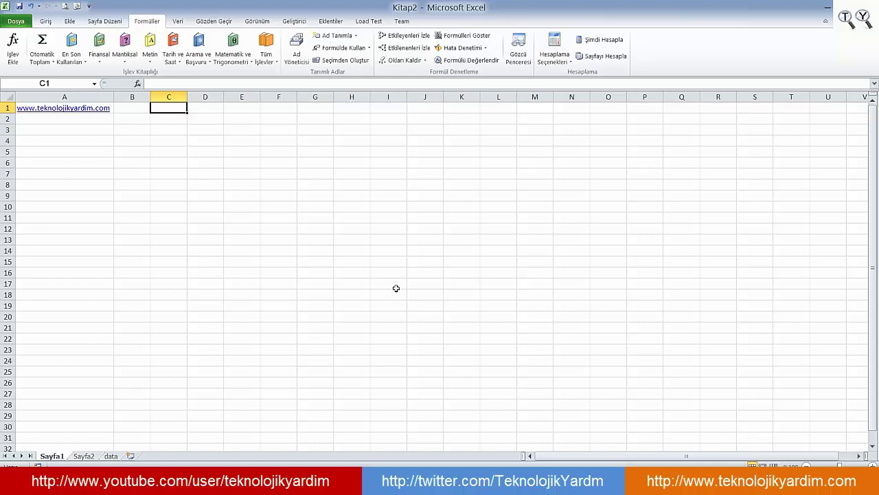
left_click(111, 456)
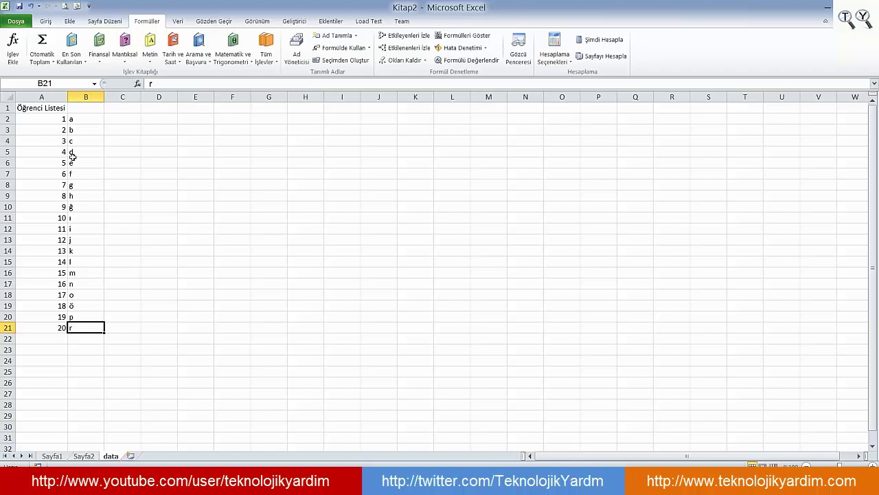
left_click_drag(64, 120, 87, 327)
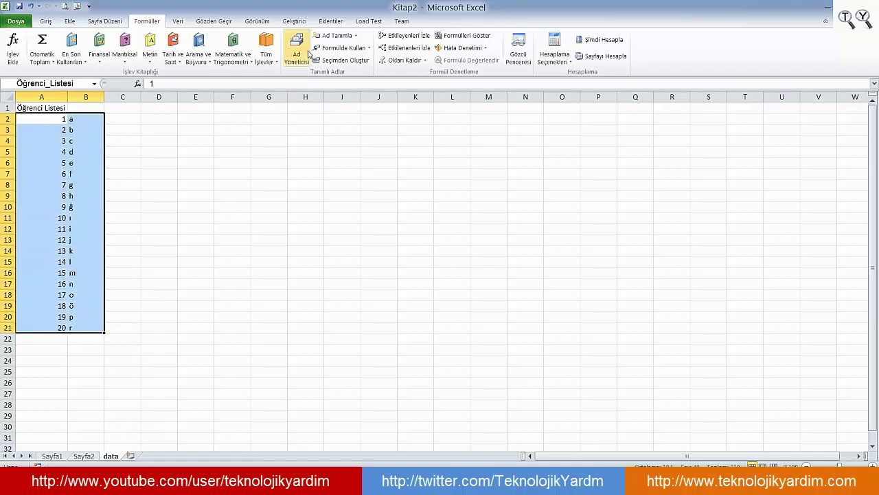
left_click(43, 458)
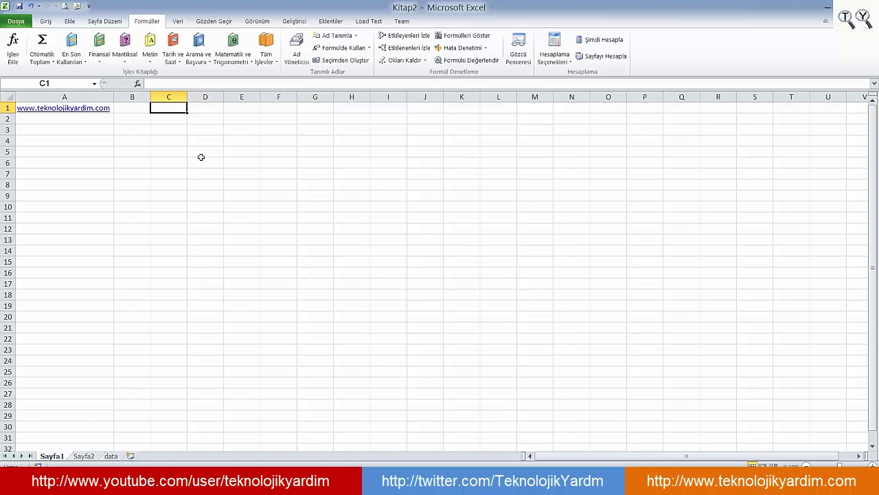
Enter the headers No in B1 and İsim in C1.
key("Down")
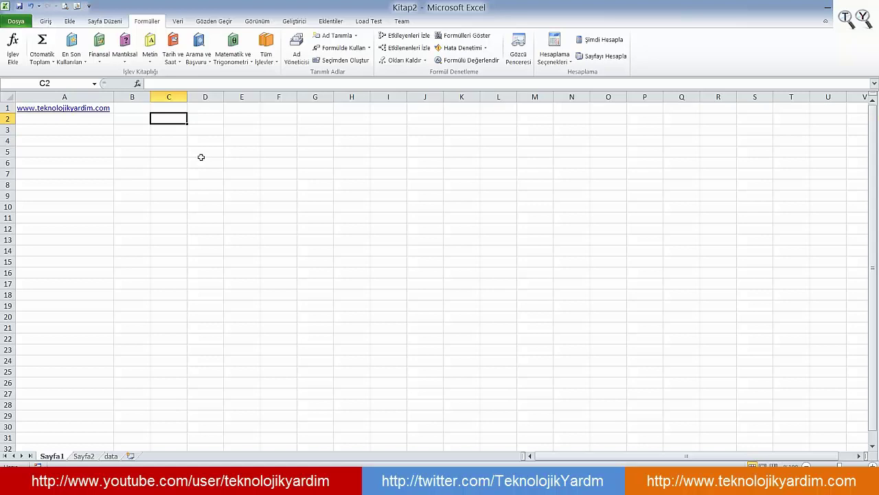
key("Left")
key("Up")
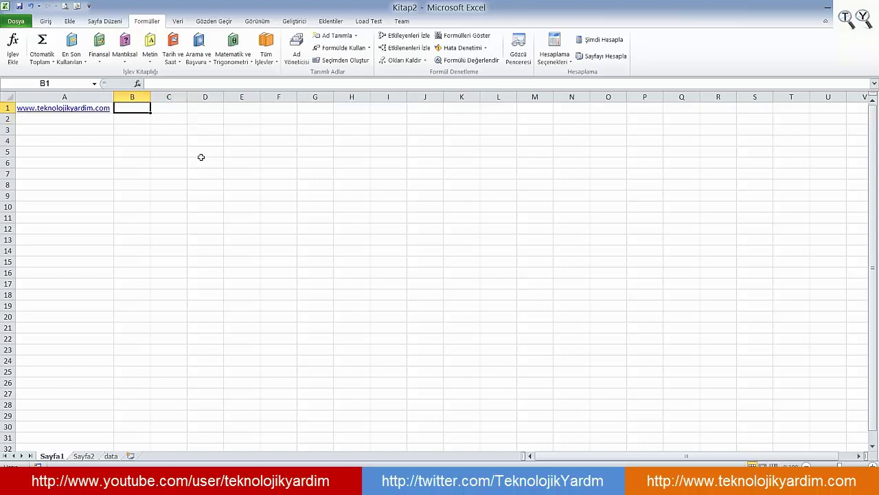
type("1")
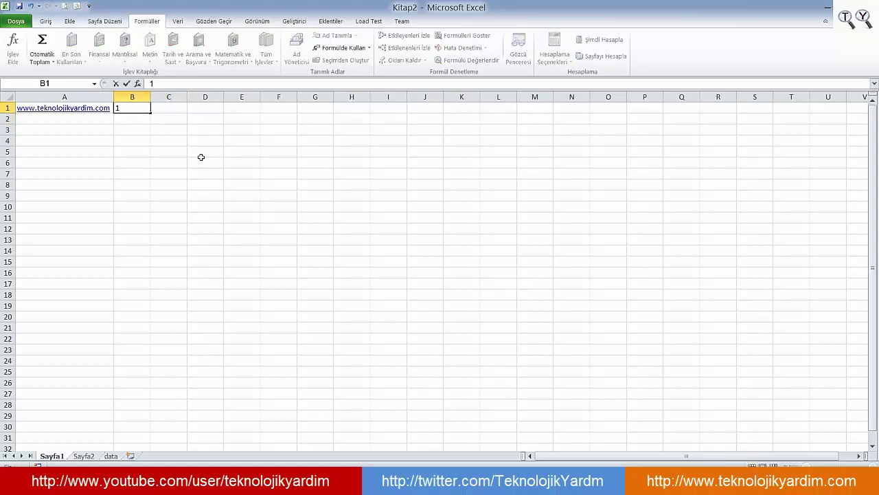
key("BackSpace")
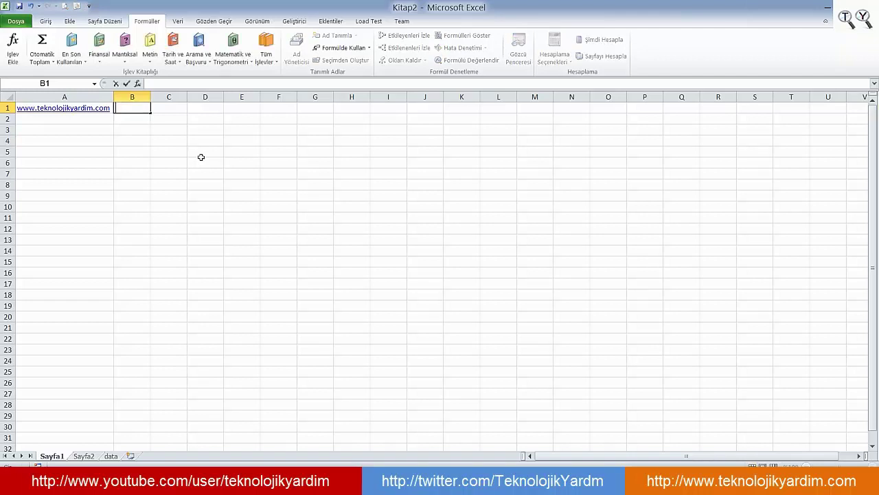
type("No")
key("Tab")
type("İsim")
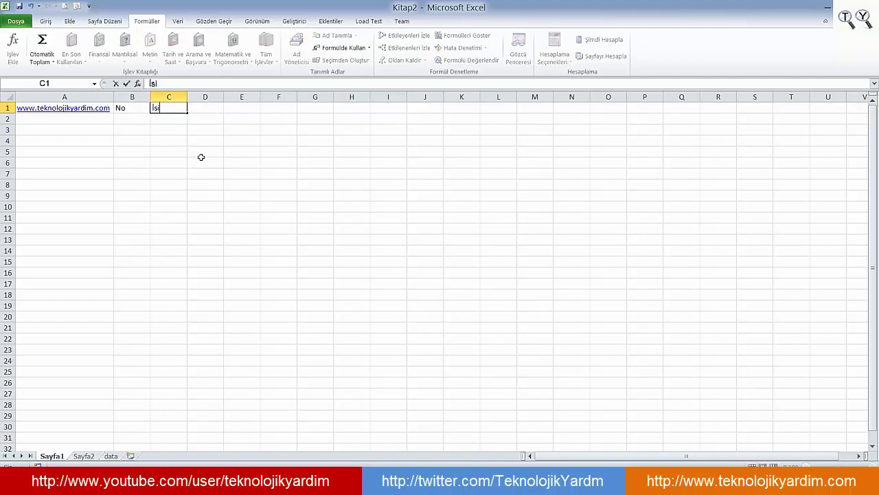
key("Return")
Number the rows 1, 2 and 3 in B2:B4.
key("Left")
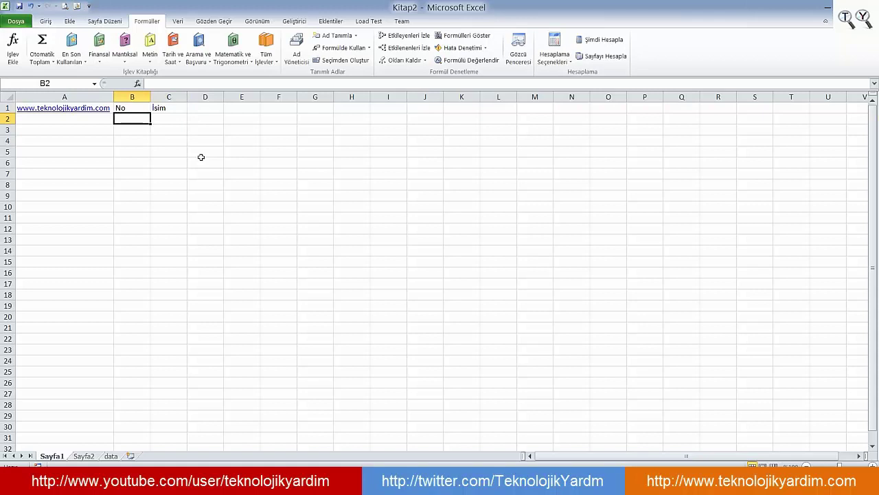
type("1")
key("Return")
type("2")
key("Return")
type("3")
key("Return")
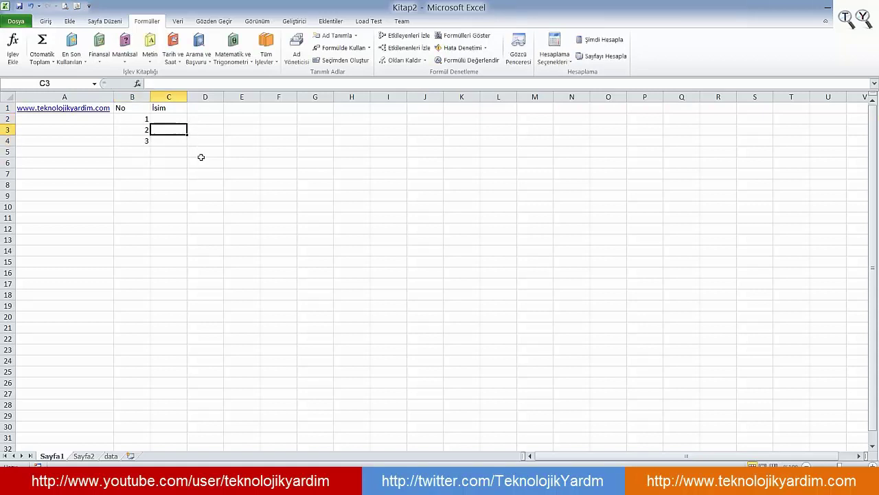
key("Up")
key("Down")
key("Down")
key("Up")
key("Up")
Fill column C yellow and begin the =düşe lookup formula in C2.
left_click(168, 97)
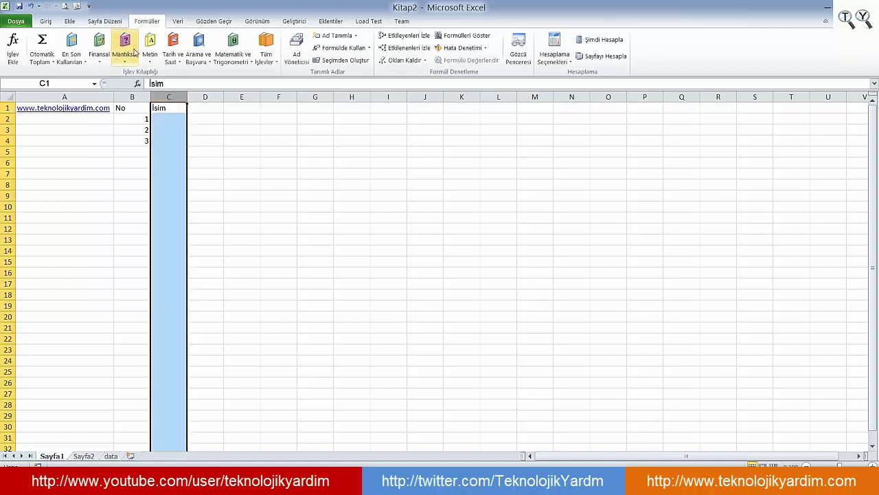
left_click(46, 21)
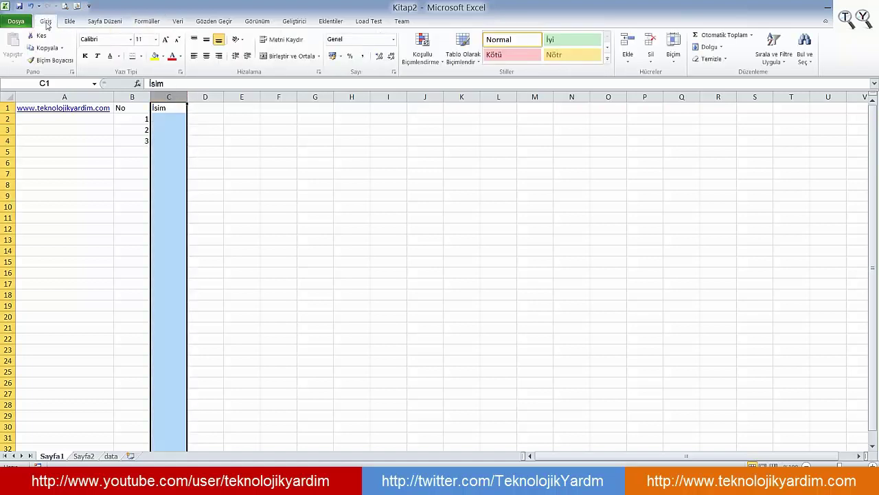
left_click(156, 55)
left_click(169, 119)
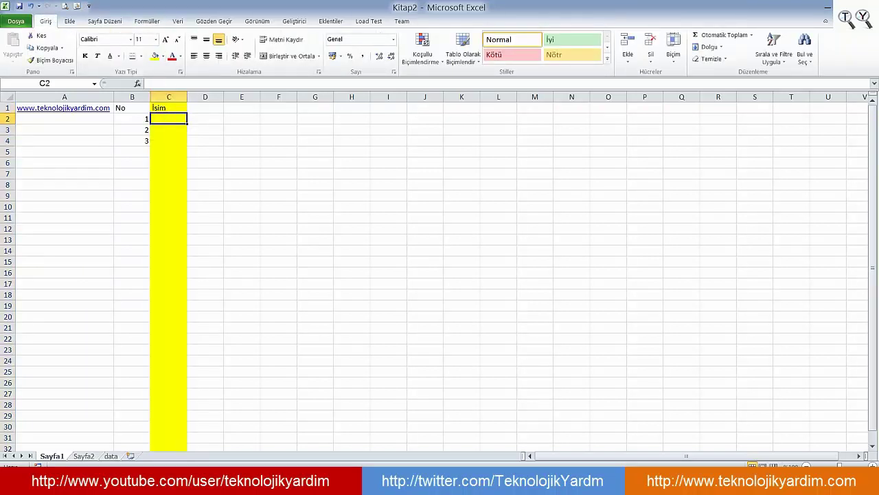
type("=d")
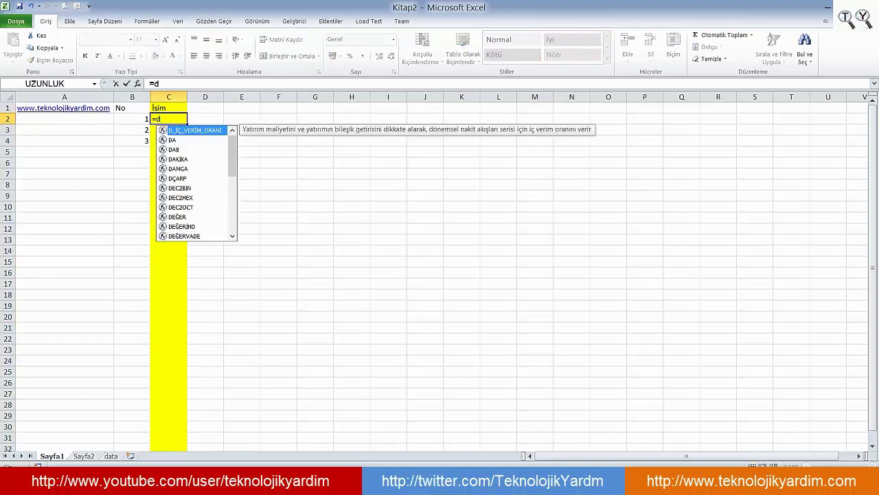
type("üşe")
Start the DÜŞEYARA formula in C2 with B2 as lookup value and the data sheet's student list as table.
key("Tab")
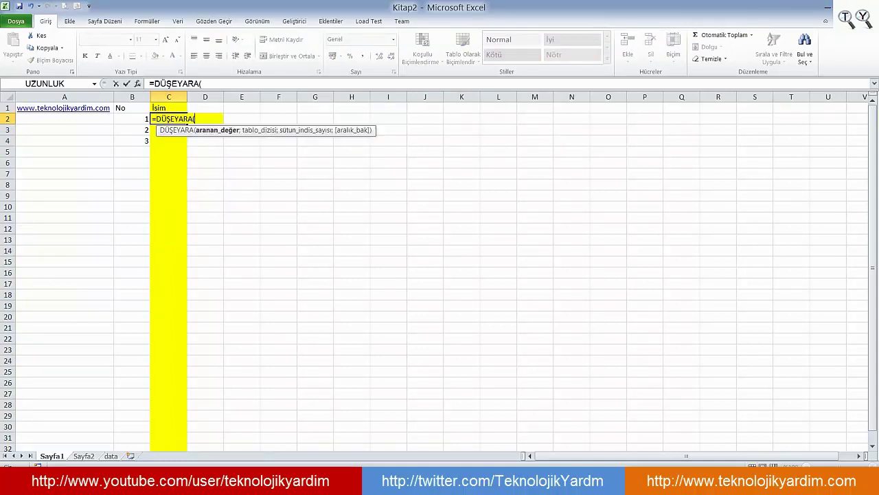
left_click(138, 119)
type(";")
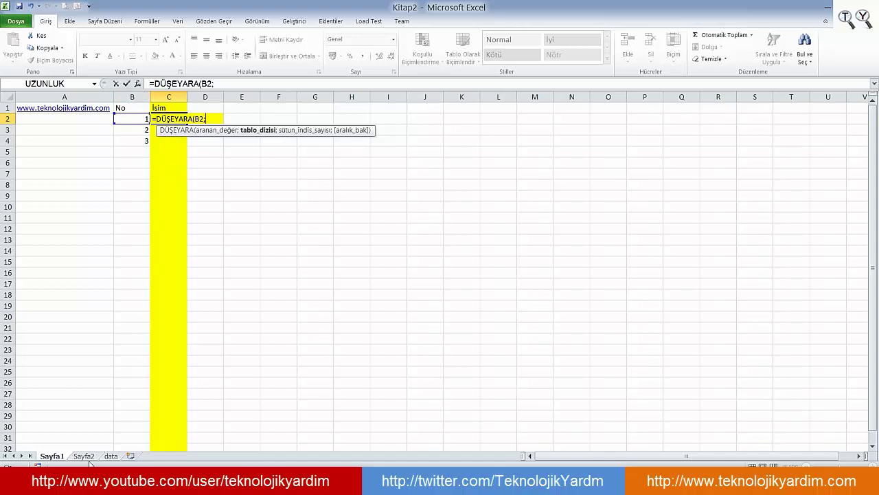
left_click(110, 456)
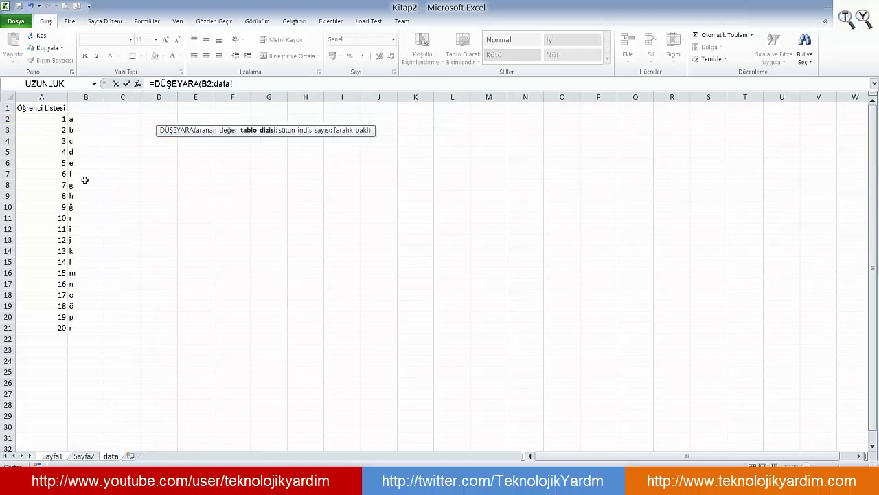
mouse_move(43, 118)
left_mouse_down()
mouse_move(105, 240)
mouse_move(92, 324)
left_mouse_up()
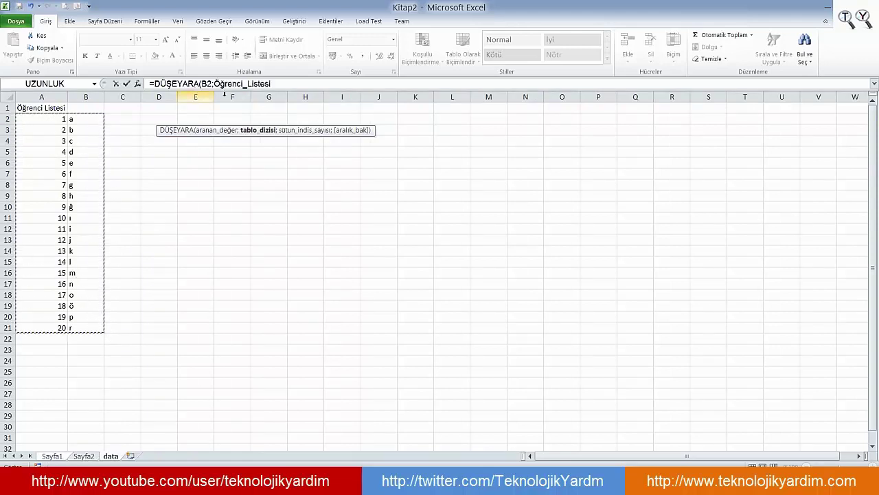
Correct the table reference to data!A2:B21, then dismiss the too-few-arguments warning.
left_click(94, 320)
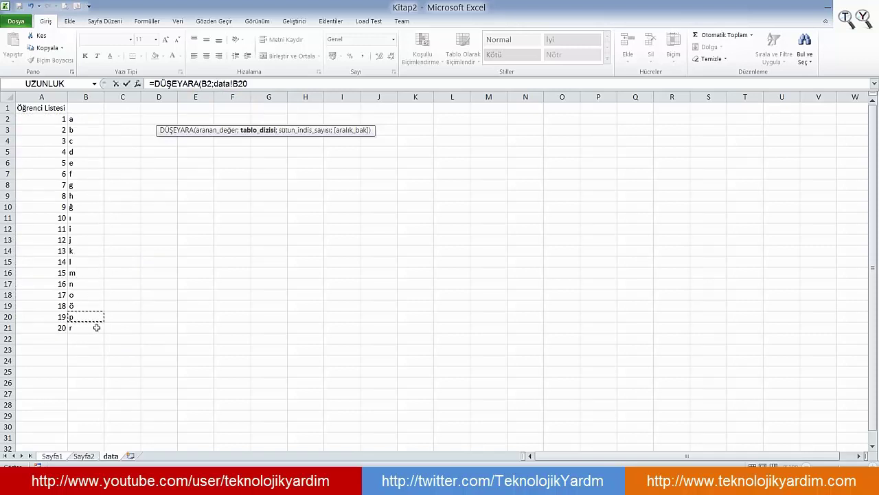
left_click(94, 327)
left_click_drag(48, 117, 92, 316)
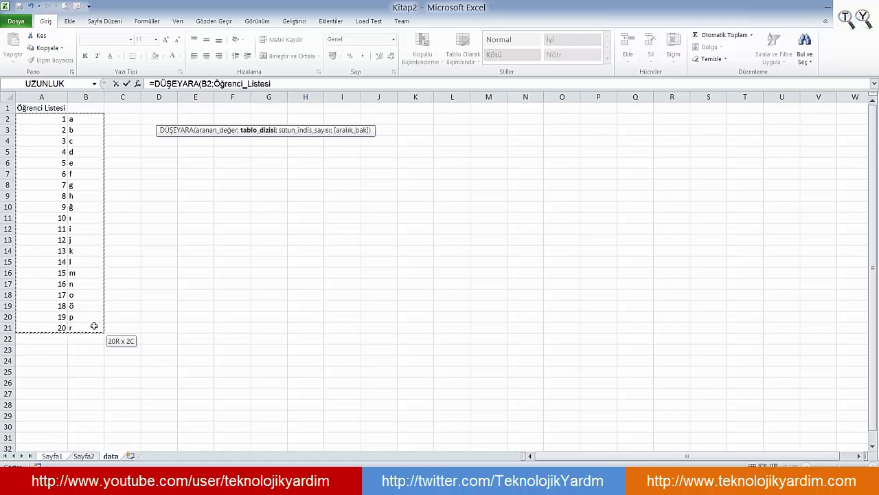
left_click_drag(92, 316, 92, 315)
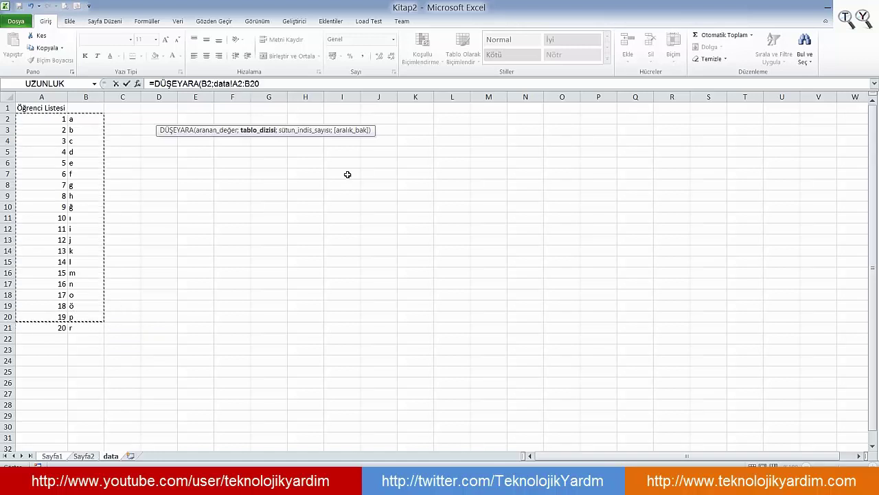
left_click(291, 83)
key("BackSpace")
type("1")
key("Return")
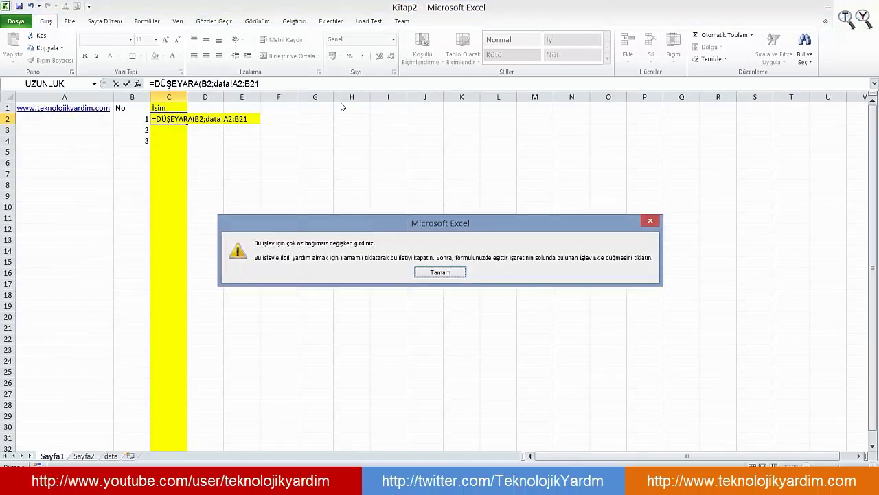
key("Return")
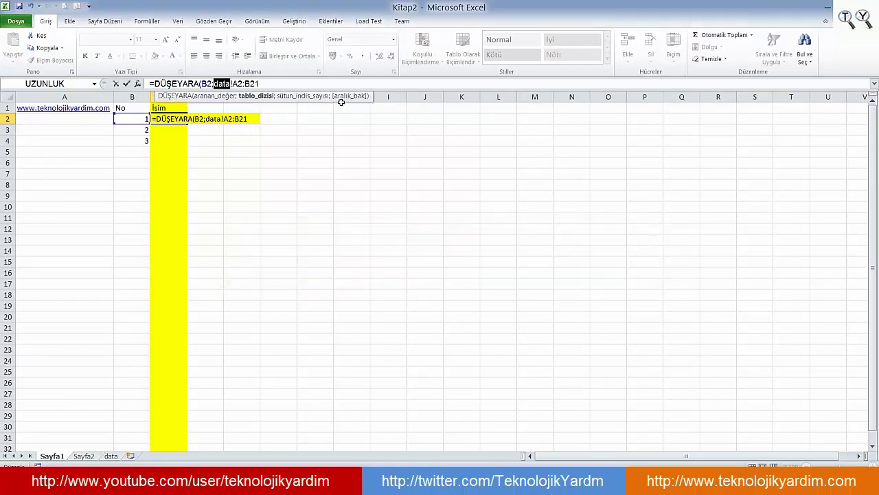
Complete C2 as =DÜŞEYARA(B2;data!A2:B21;2) so it returns the name a.
key("Right")
key("Right")
key("Right")
type(";")
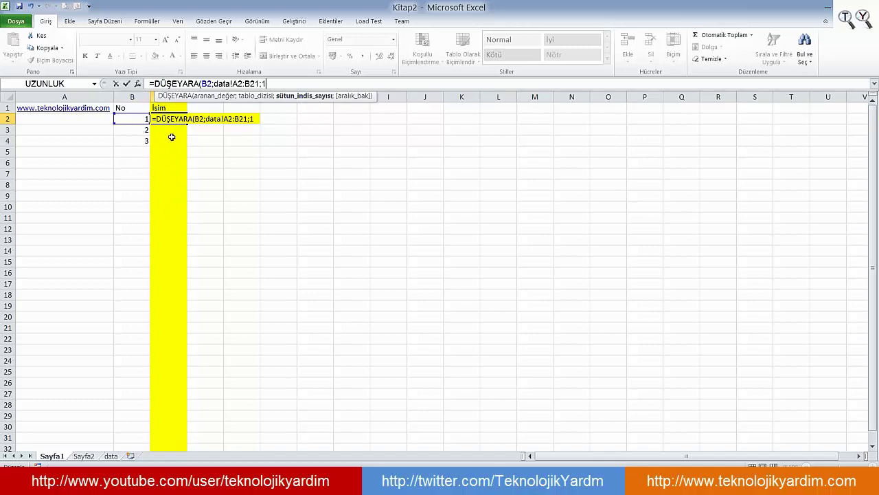
key("Escape")
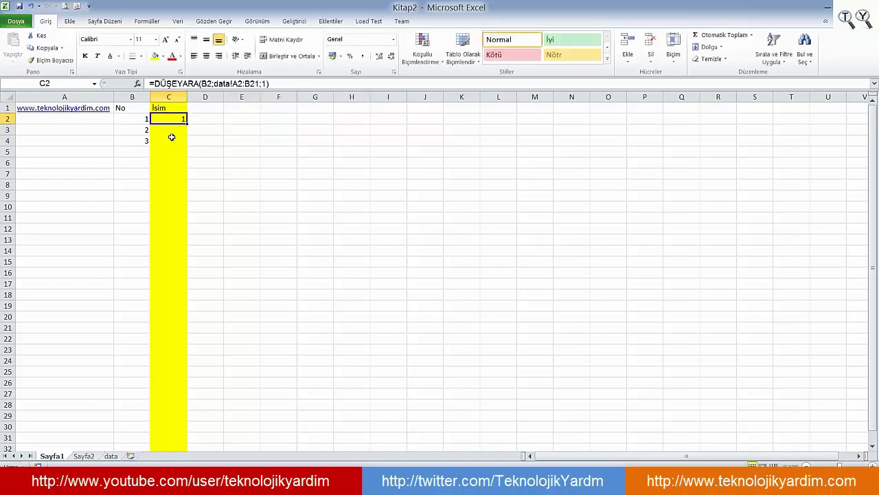
key("F2")
key("Left")
key("BackSpace")
type("2")
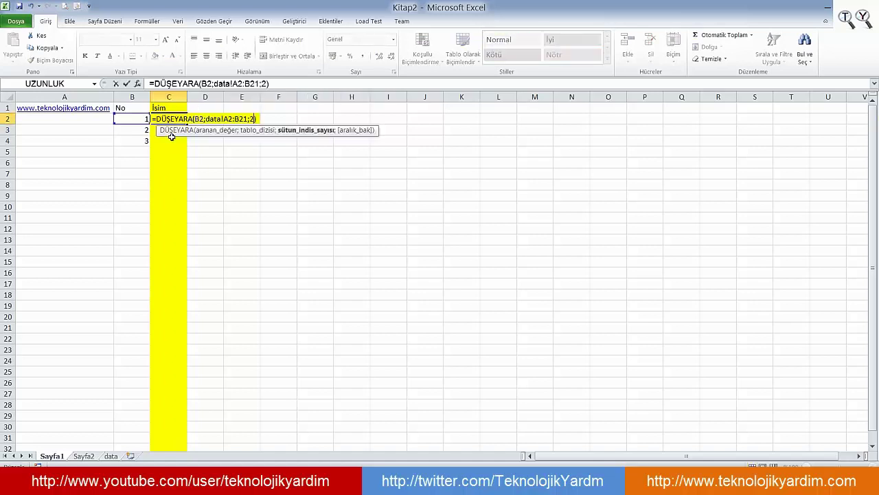
key("Return")
key("Up")
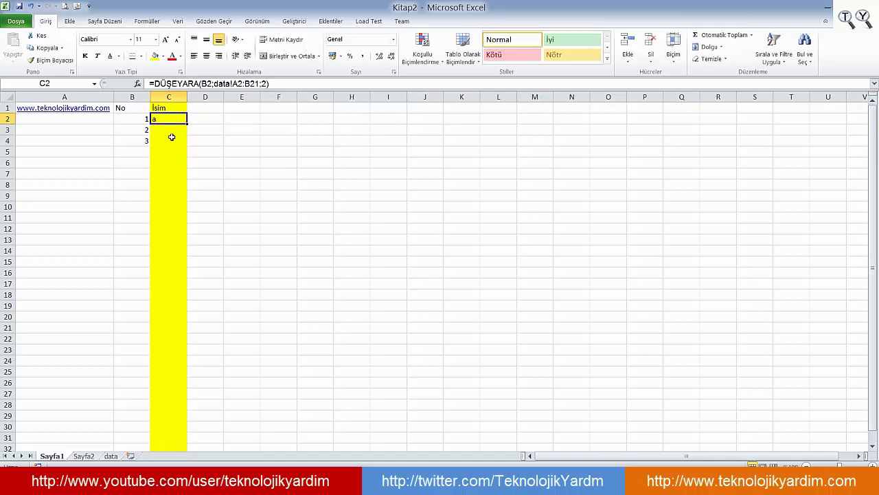
Inspect C2's formula and the names in the Öğrenci_Listesi range on the data sheet, then return to Sayfa1.
left_click(261, 83)
key("Escape")
left_click(111, 455)
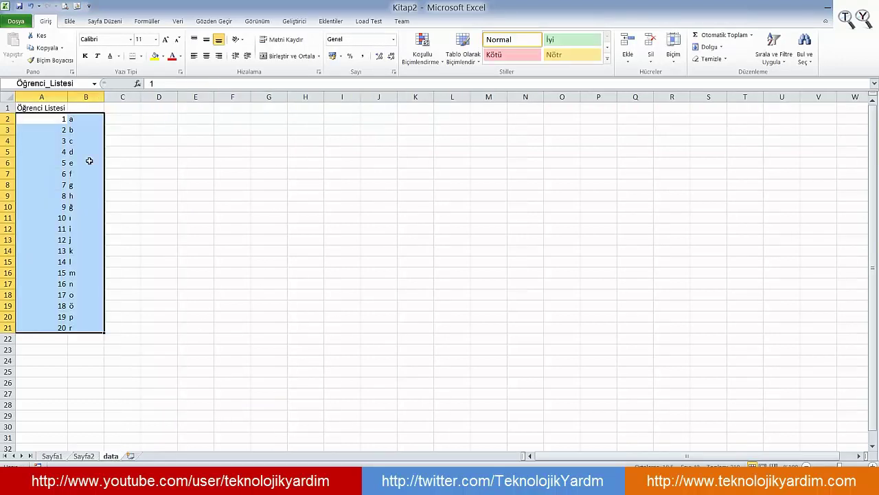
left_click(78, 117)
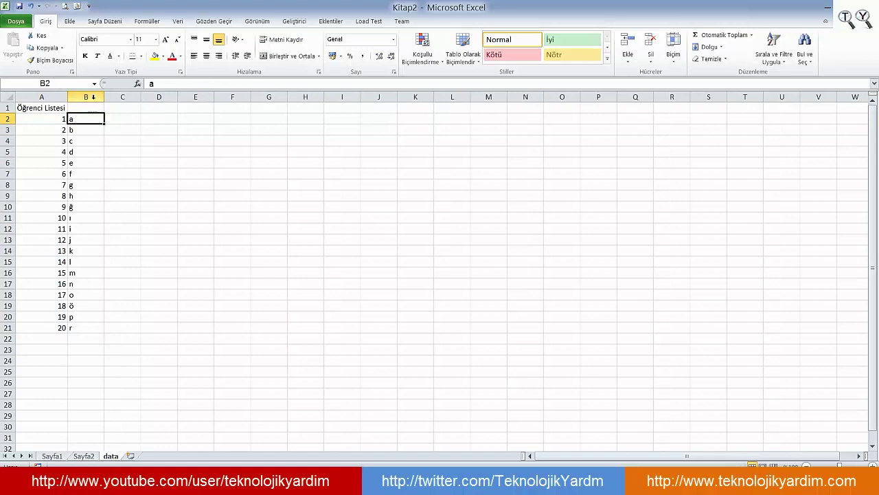
left_click(90, 94)
left_click(86, 174)
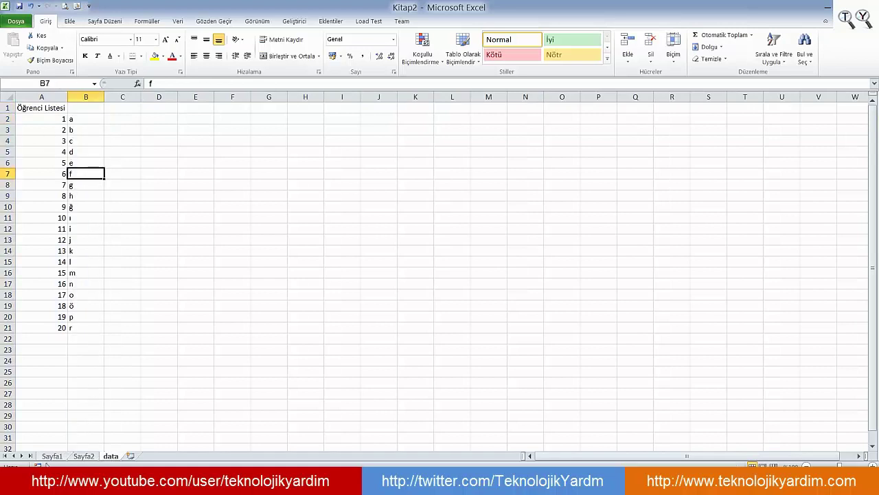
left_click(50, 457)
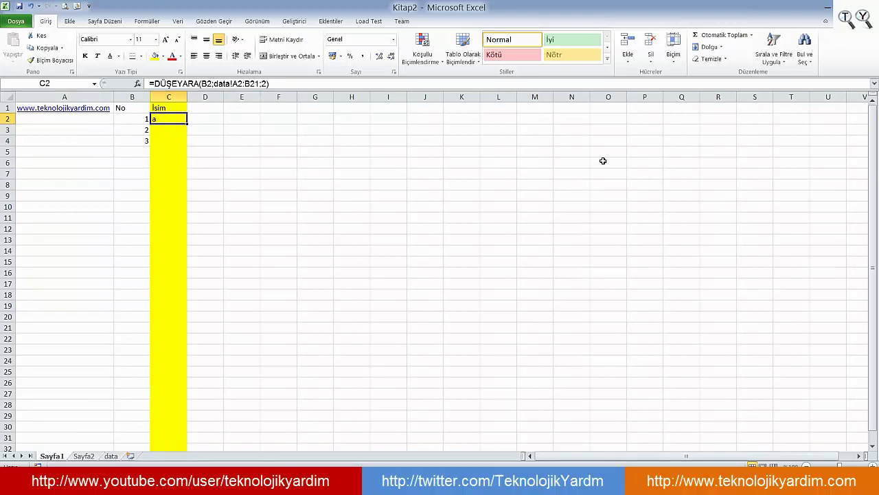
Enter 4 in B5 and extend the No column to number 1 through 20 down to B21.
left_click(134, 150)
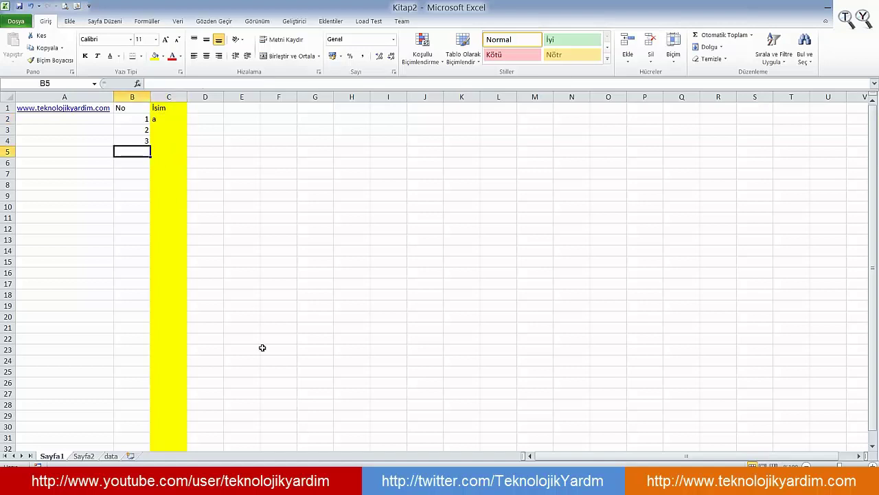
type("4")
key("Return")
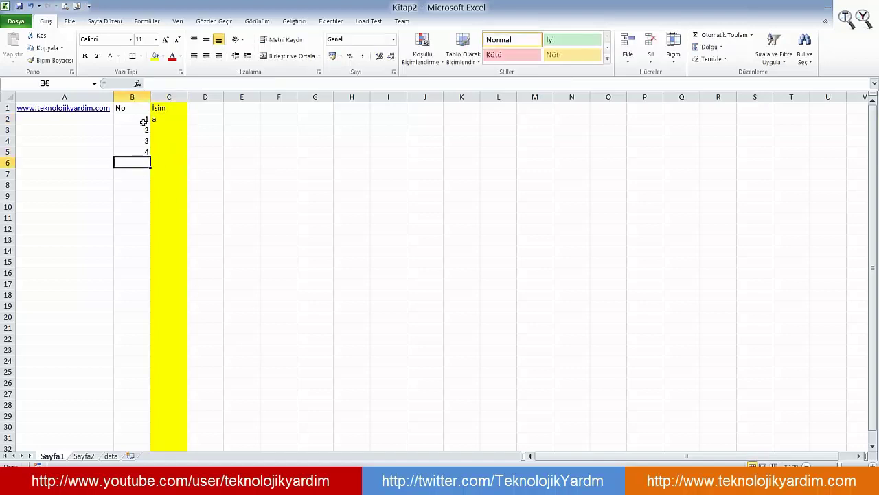
left_click_drag(144, 120, 131, 335)
Copy the C2 lookup formula down to C21, showing letters a through r.
left_click(158, 120)
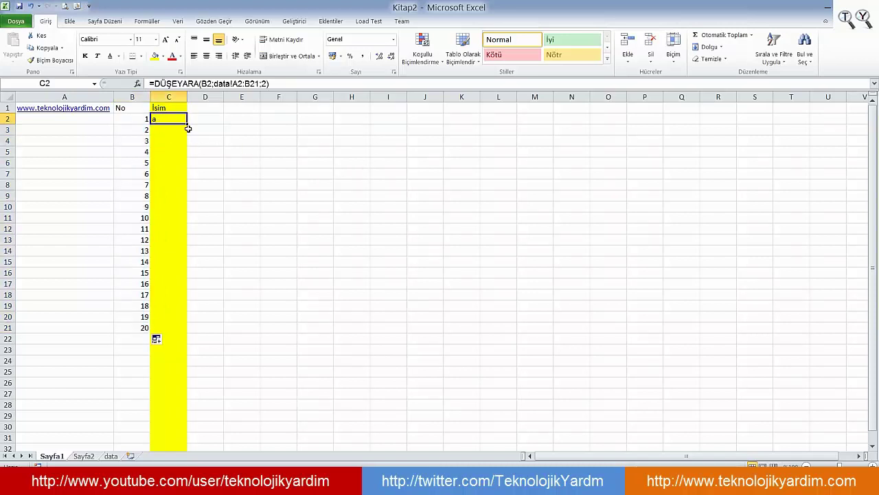
left_click_drag(188, 129, 184, 333)
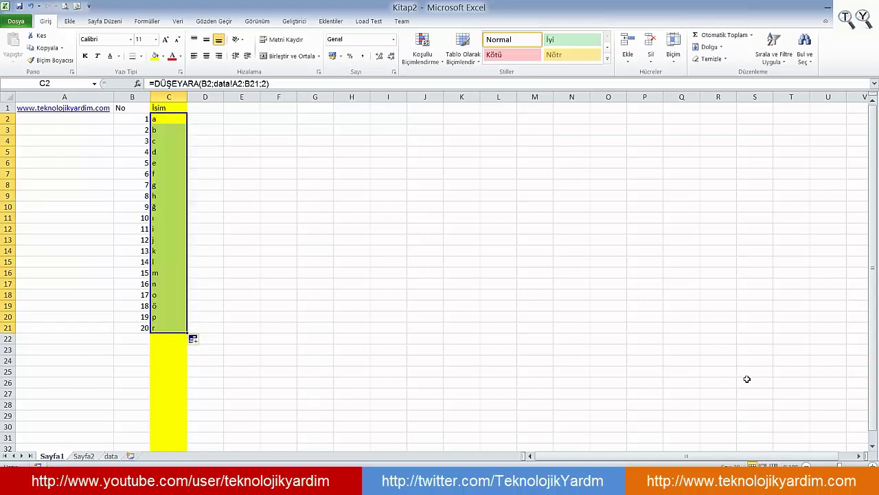
left_click(180, 131)
key("Down")
key("Up")
key("Up")
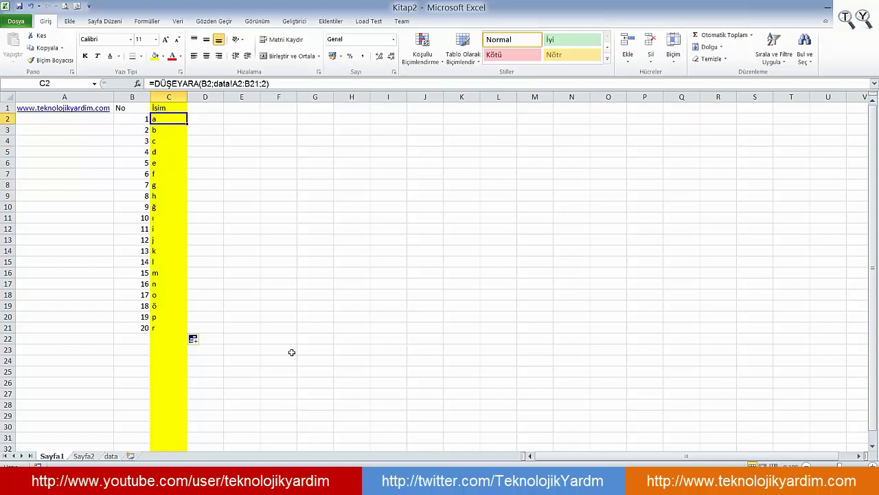
key("Up")
key("Down")
key("Down")
key("Down")
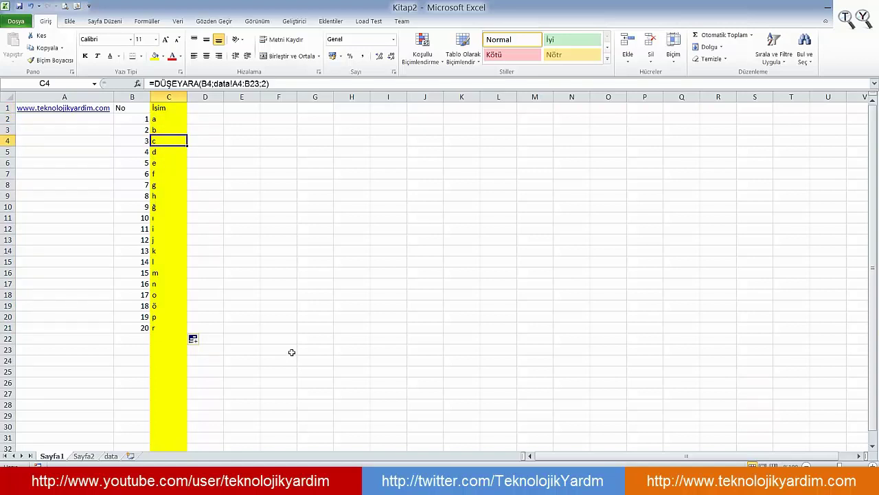
key("Up")
key("Down")
key("Down")
key("Down")
key("Down")
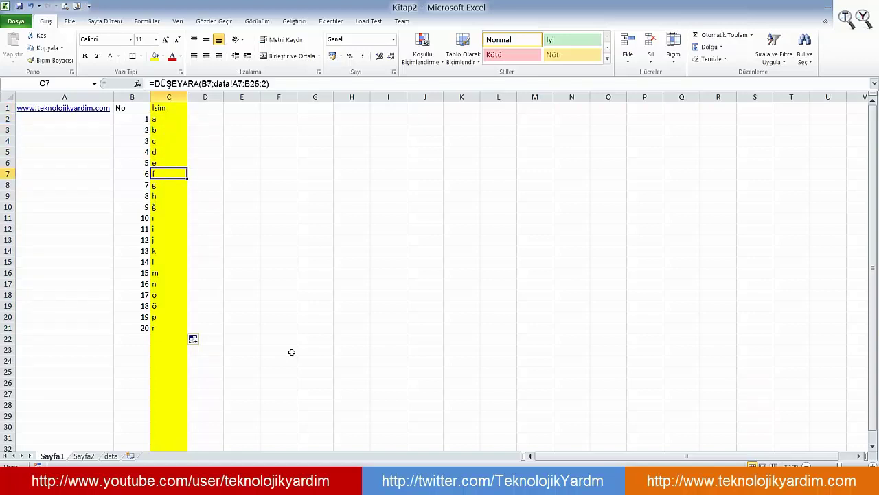
key("Down")
key("Down")
key("Down")
key("Left")
type("1")
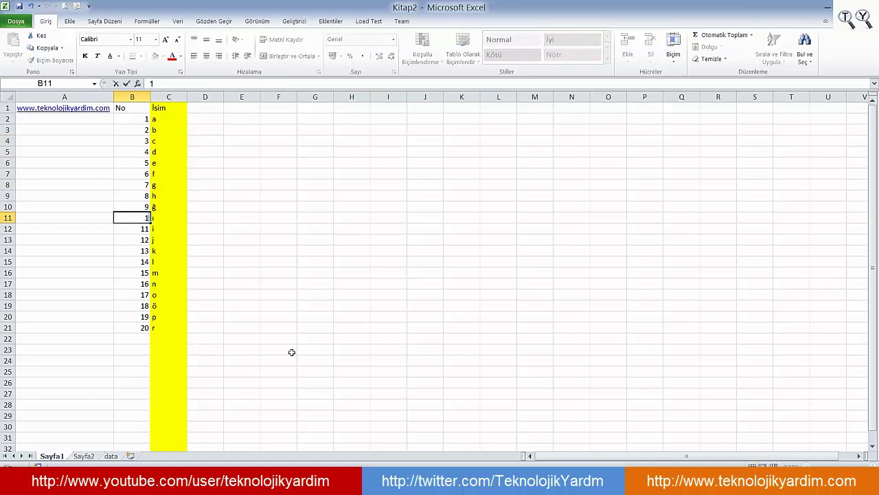
key("Return")
key("Up")
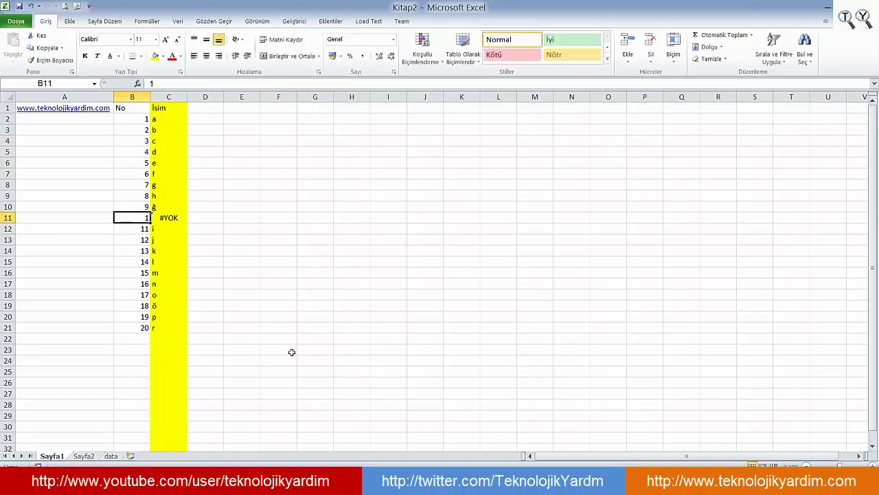
key("Right")
key("Left")
type("10")
key("Return")
key("Right")
key("Up")
key("Up")
key("Up")
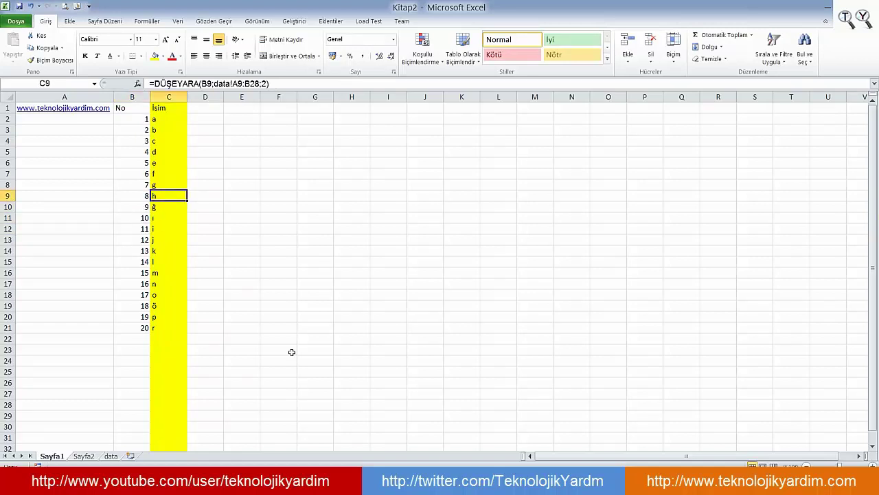
key("Up")
key("Up")
key("Up")
key("Up")
key("Up")
key("Up")
key("Up")
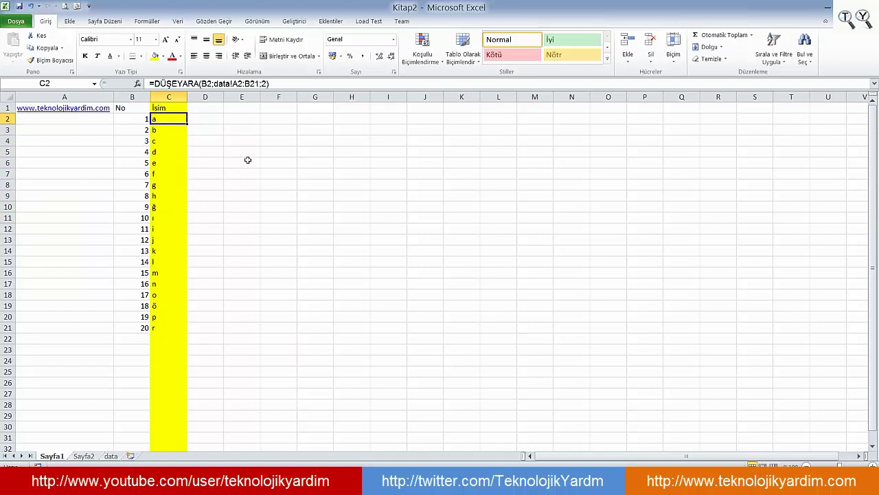
Delete data!A2:B21 from the C2 formula and reselect the student list on the data sheet.
key("F2")
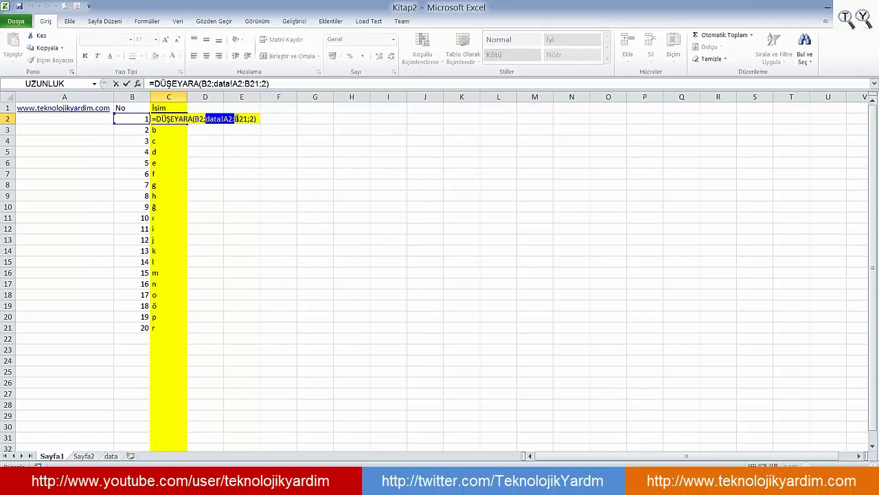
left_click_drag(206, 119, 247, 119)
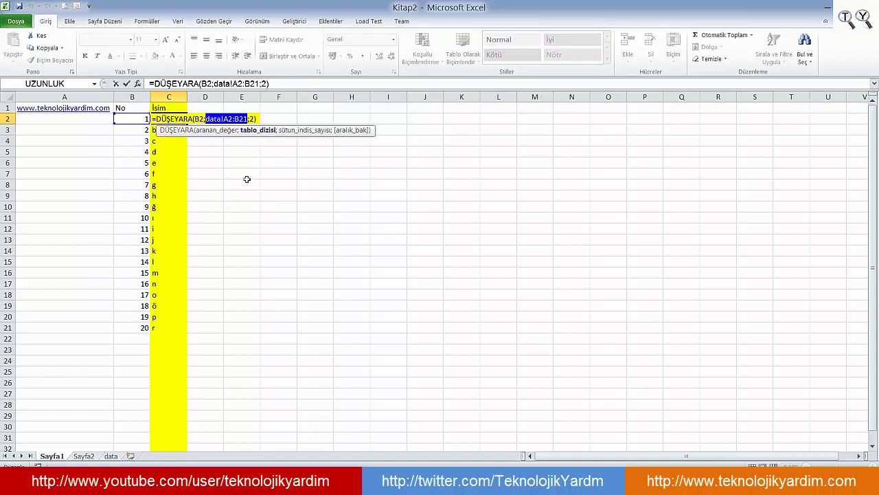
key("Delete")
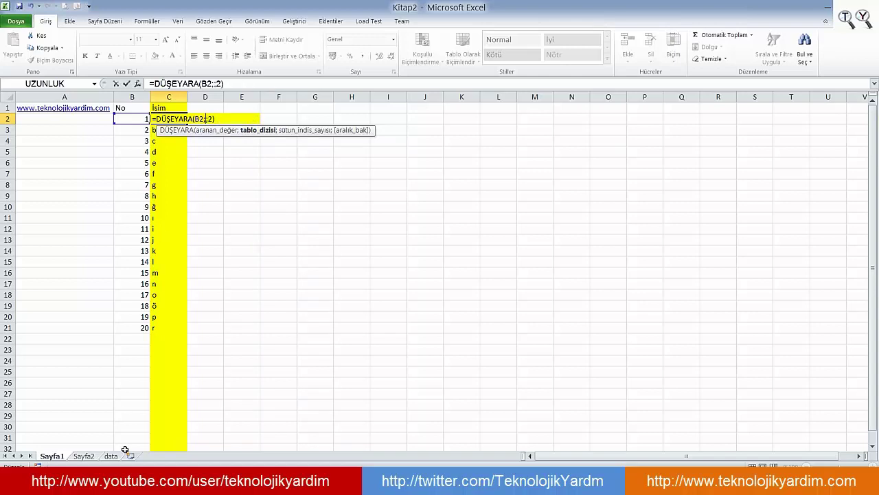
left_click(110, 456)
mouse_move(48, 118)
left_mouse_down()
mouse_move(83, 187)
mouse_move(83, 325)
left_mouse_up()
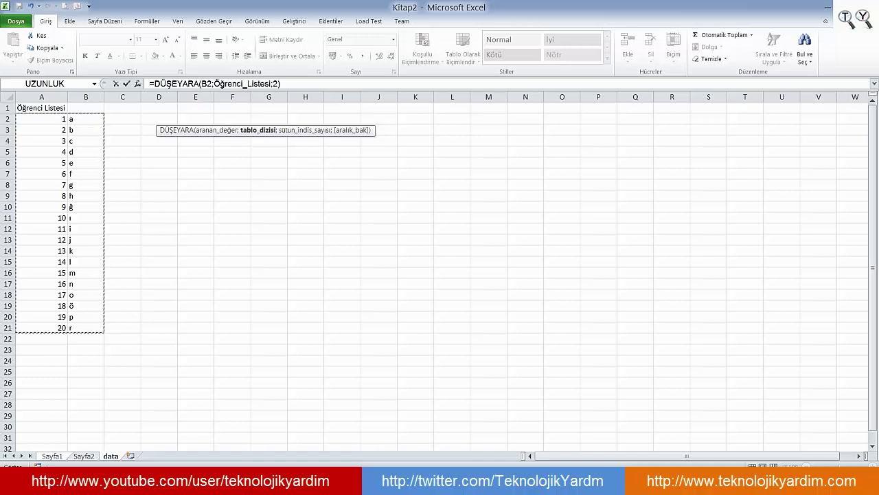
Replace the inserted range with the Öğrenci_Listesi name from autocomplete and commit the formula.
left_click(268, 83)
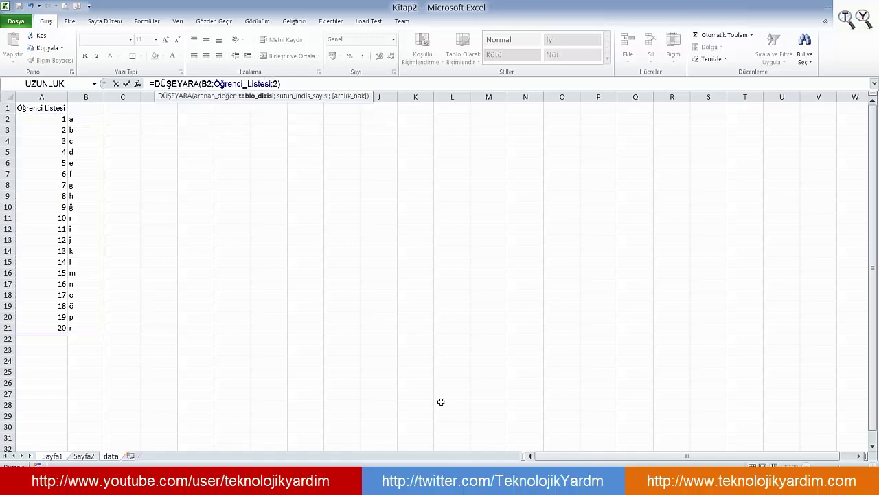
key("ctrl+shift+Left")
key("BackSpace")
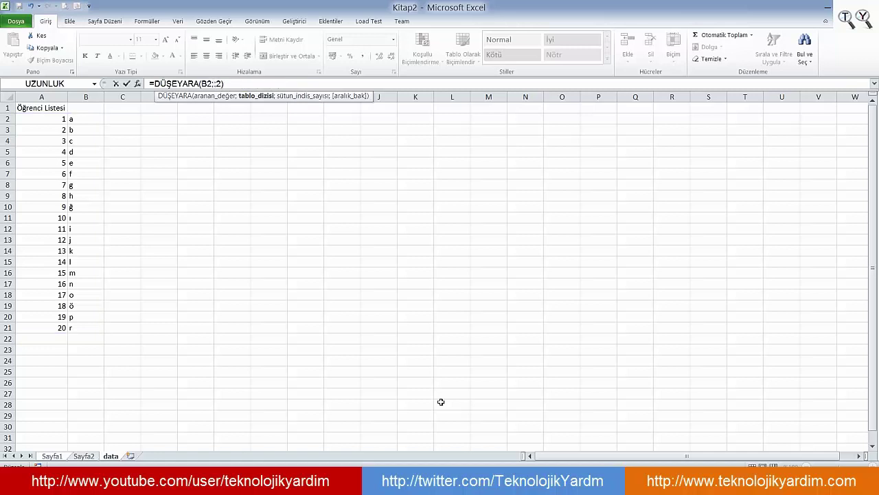
type("ö")
key("Down")
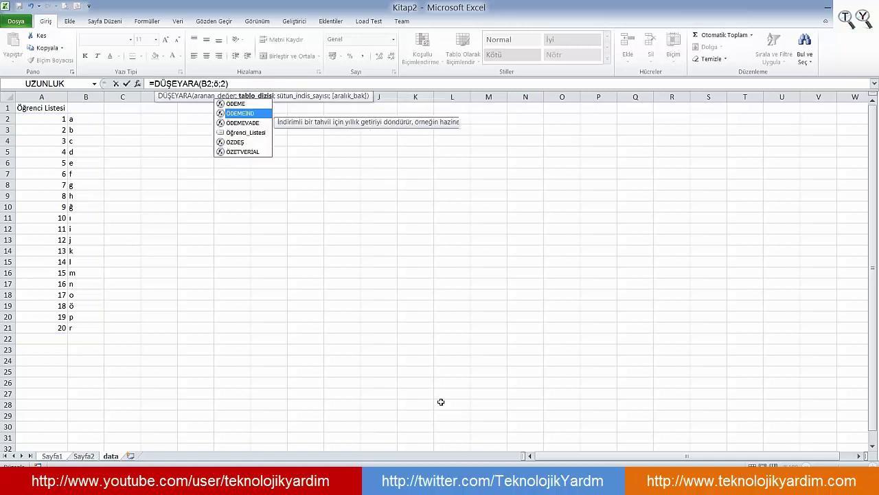
key("Down")
key("Down")
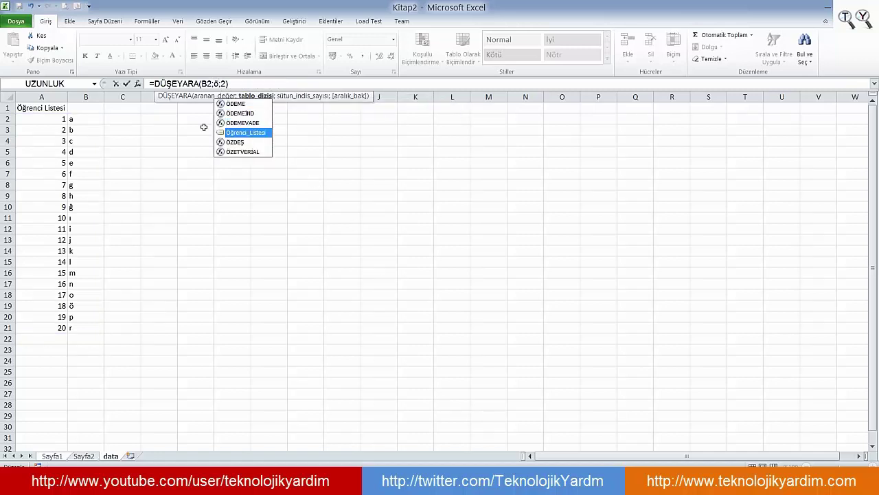
double_click(245, 140)
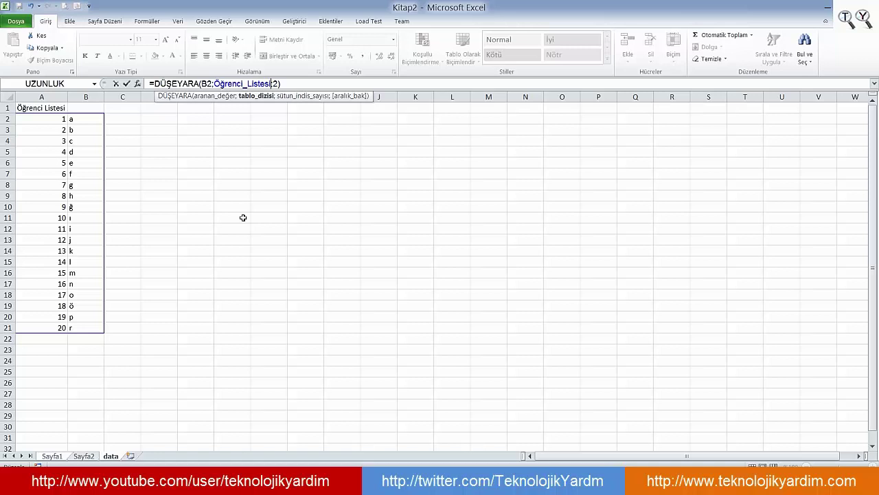
key("Return")
key("Up")
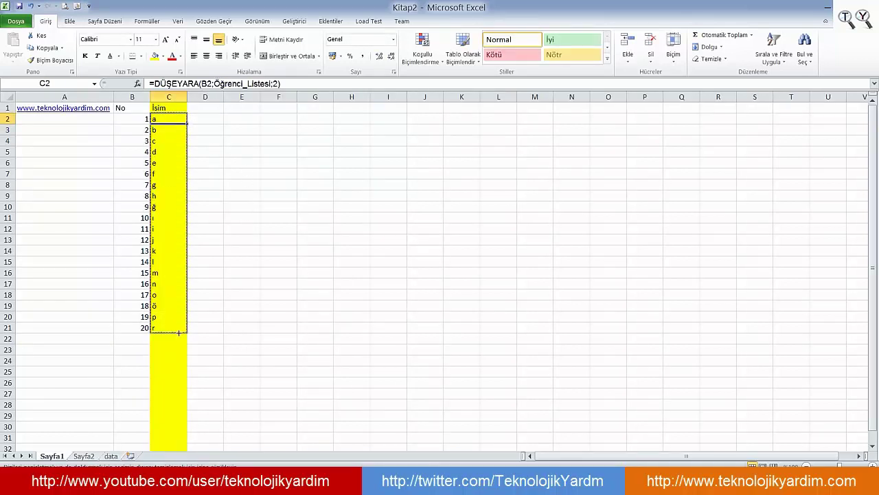
Copy the Öğrenci_Listesi lookup formula from C2 down through C21.
left_click_drag(188, 125, 184, 329)
left_click(239, 122)
left_click(158, 153)
left_click(174, 130)
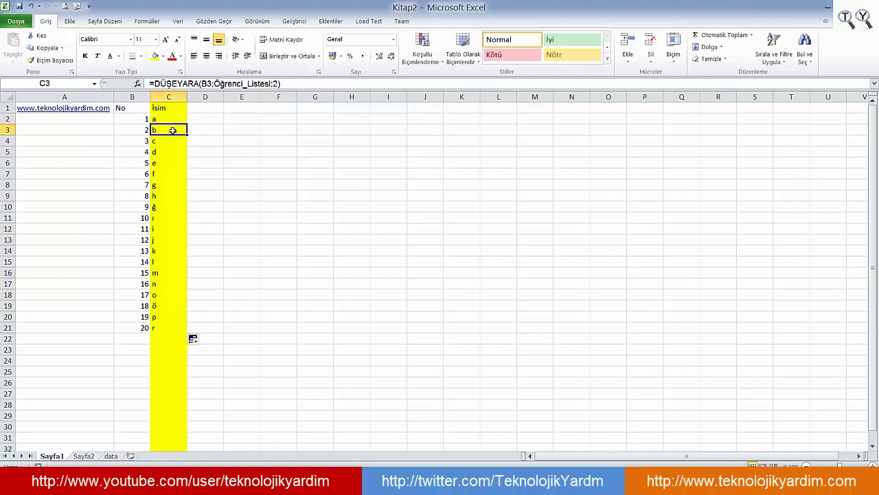
left_click(172, 118)
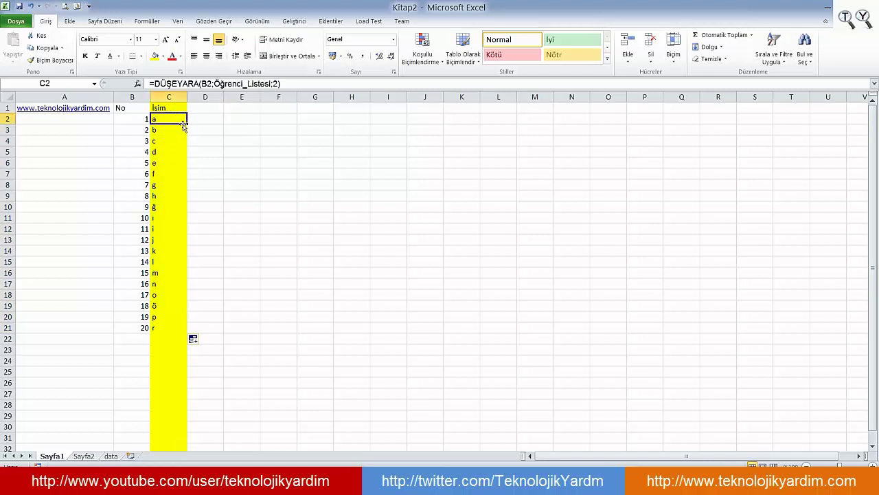
Trial-copy the lookup formula into D2 with B2 as lookup value and fill it down to D21.
left_click_drag(184, 127, 211, 127)
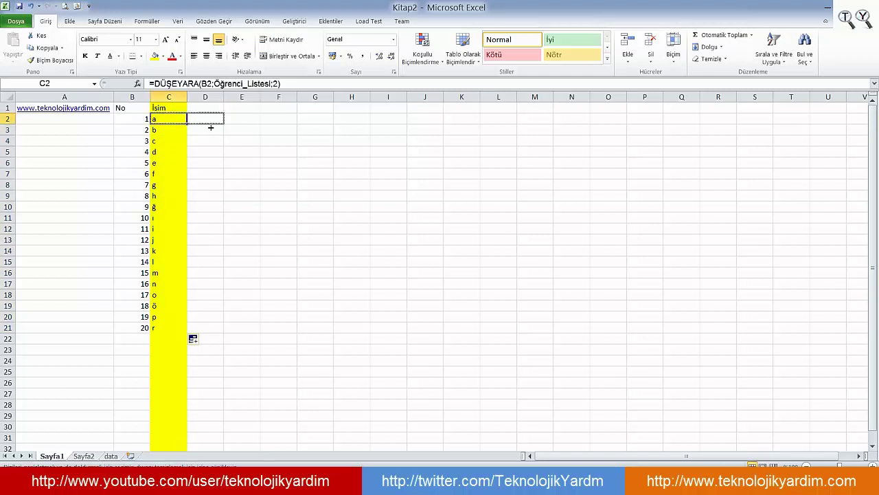
double_click(205, 83)
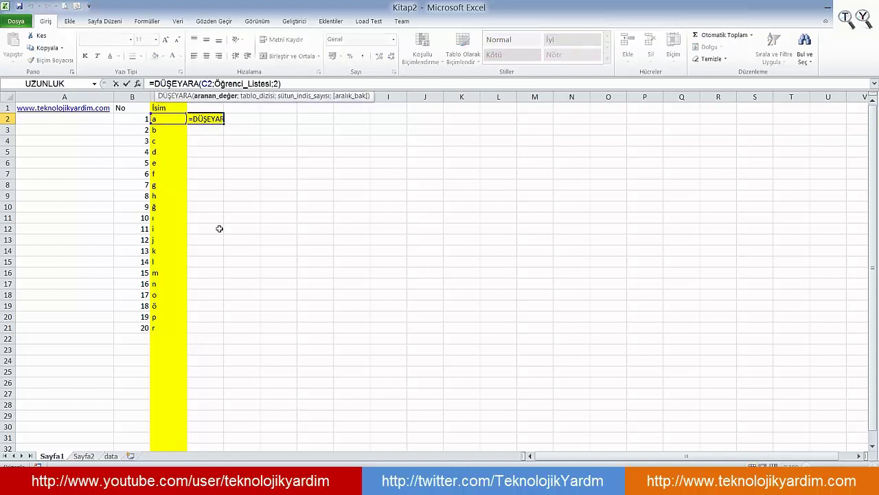
type("B2")
key("Return")
key("Up")
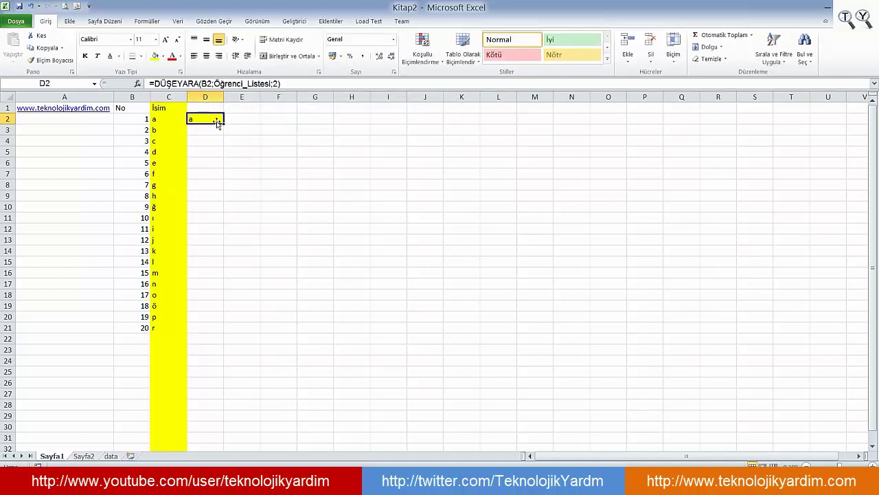
left_click_drag(222, 123, 217, 334)
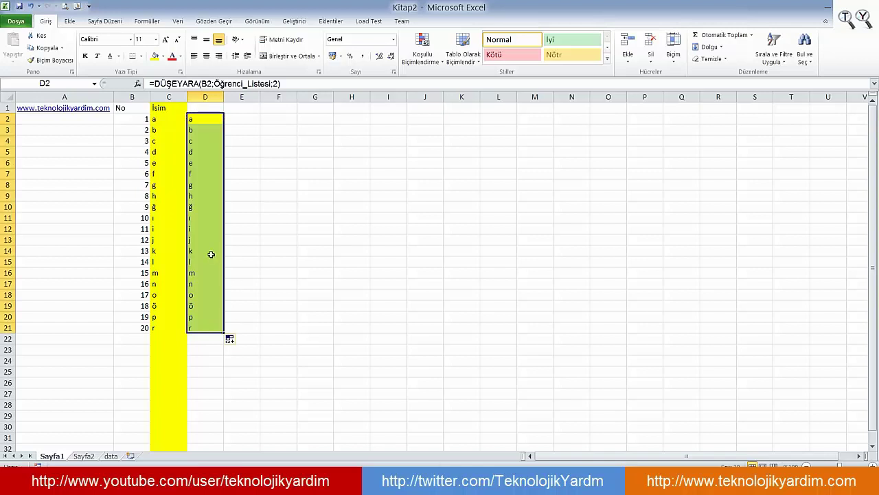
left_click(207, 251)
Delete the trial column D, leaving C2's formula in place.
left_click(206, 97)
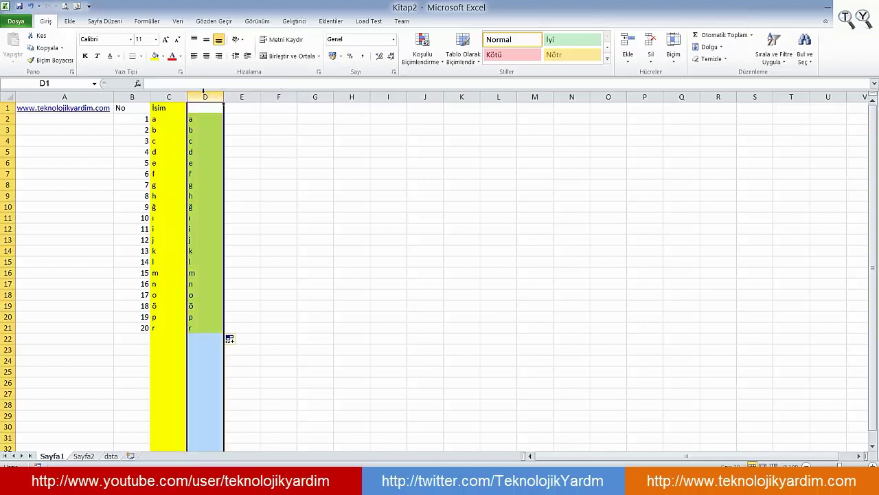
right_click(205, 97)
left_click(250, 176)
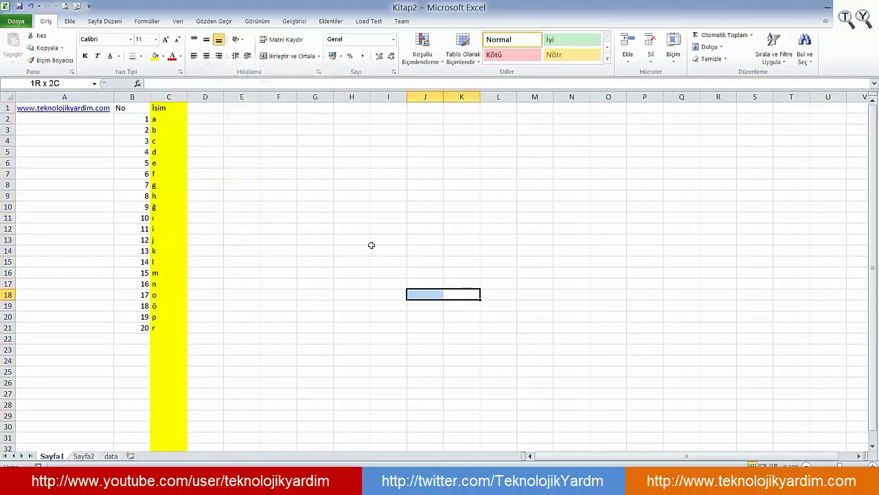
left_click(180, 119)
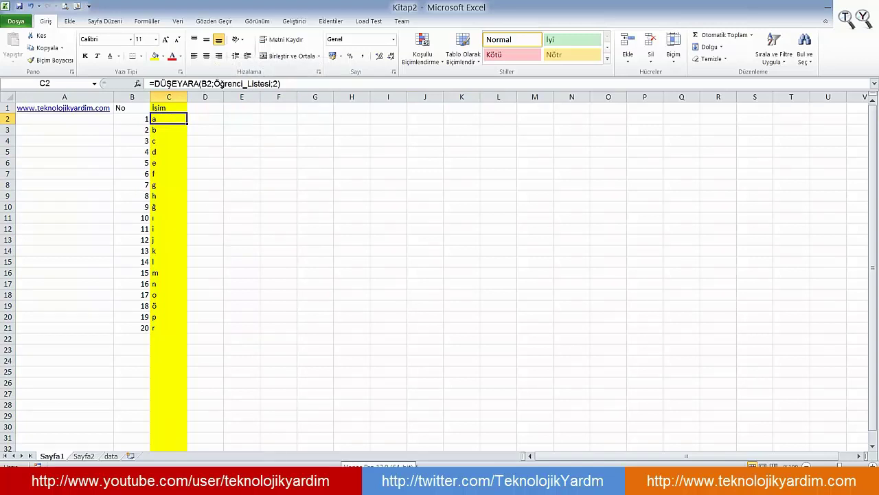
key("F2")
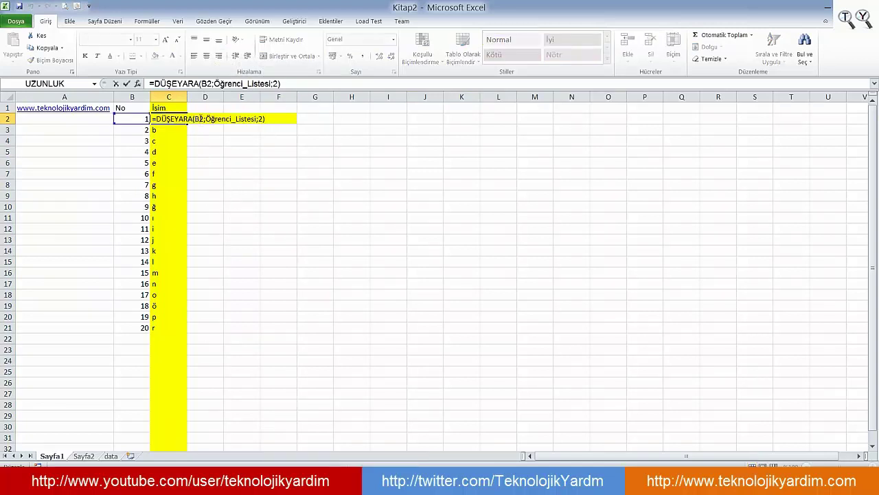
left_click(198, 119)
left_click(217, 130)
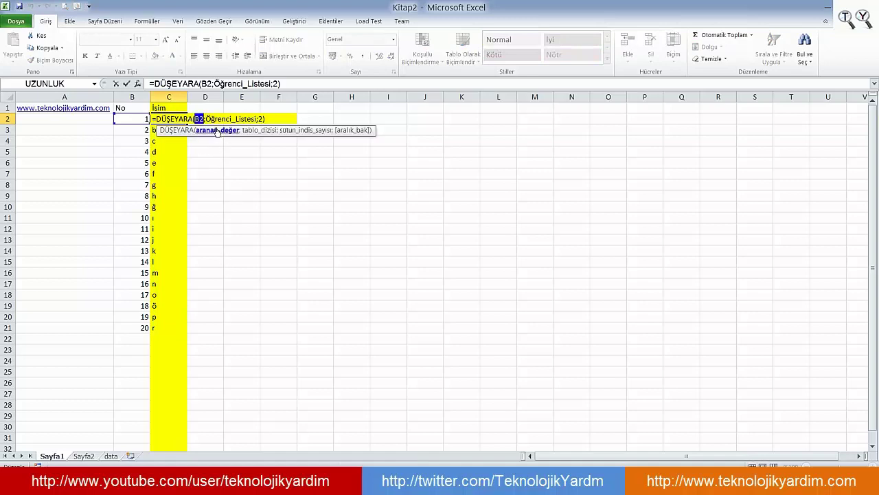
key("Escape")
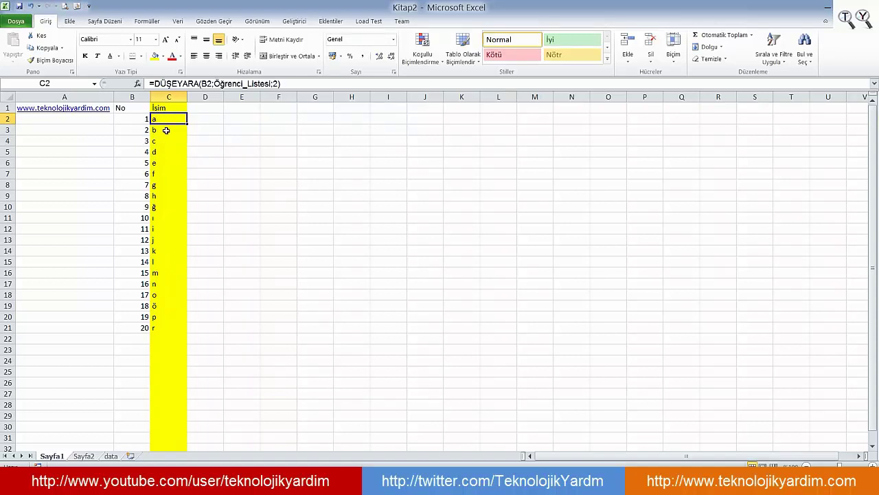
left_click(137, 112)
left_click(139, 118)
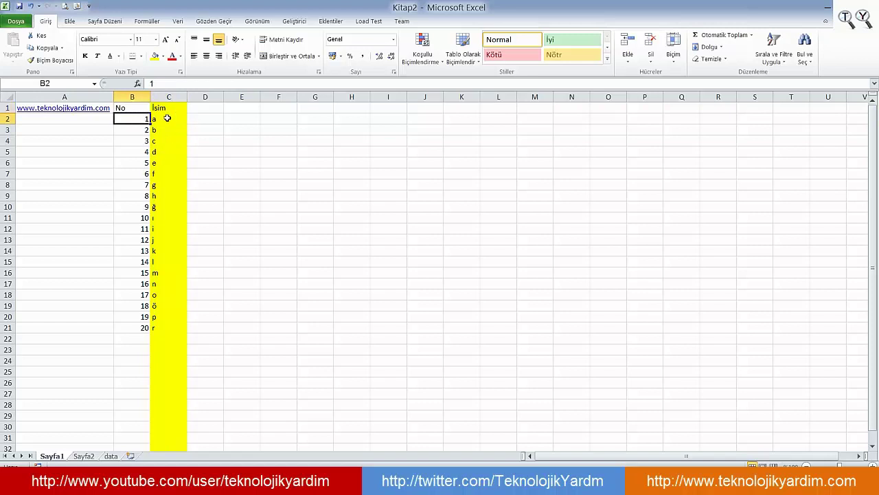
left_click(156, 118)
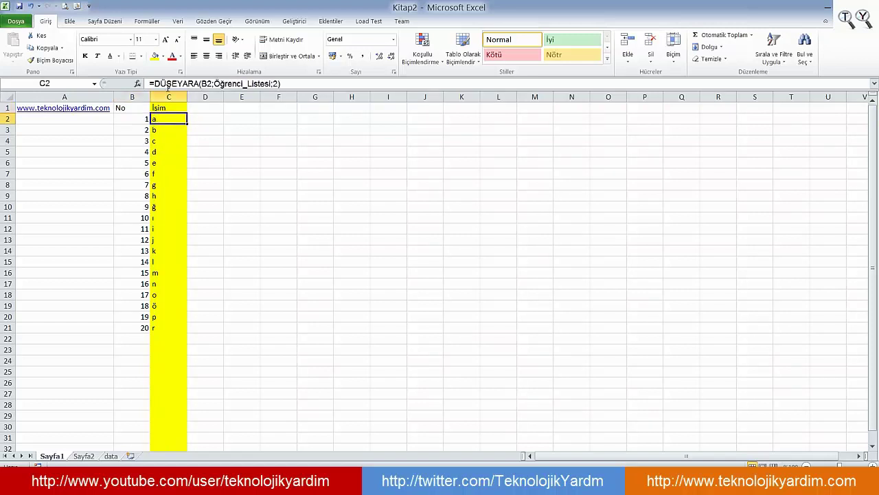
left_click_drag(214, 84, 243, 84)
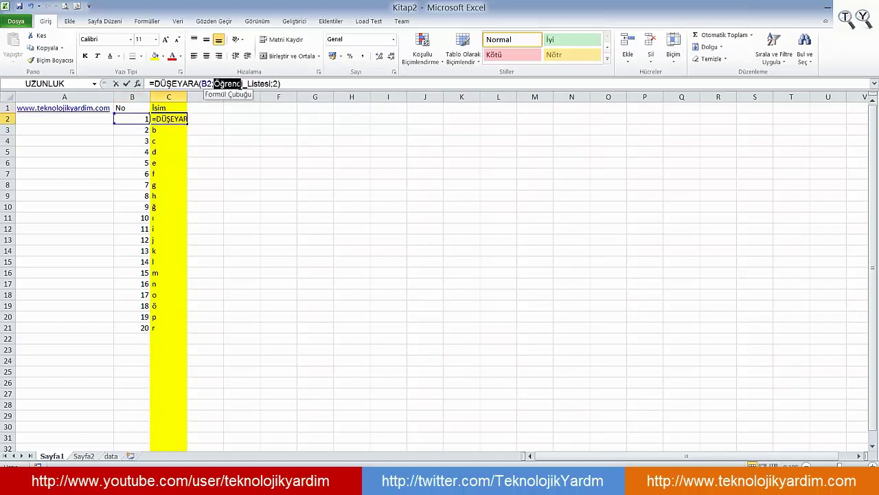
left_click(233, 132)
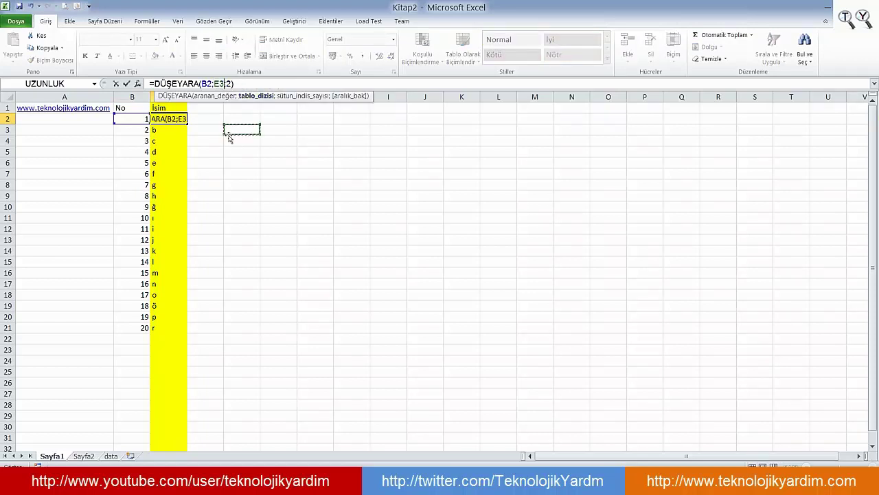
key("Escape")
left_click(131, 119)
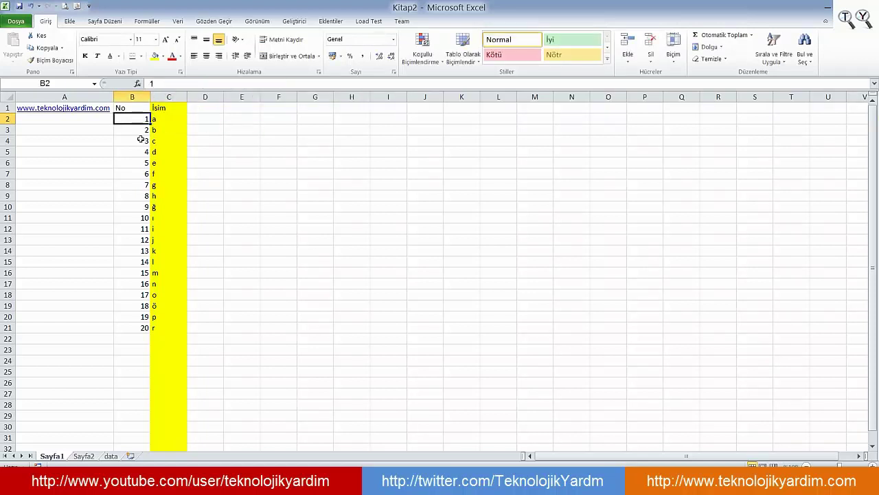
Review the A2:B21 student list on the data sheet and C2's lookup formula on Sayfa1.
left_click(110, 457)
left_click(44, 117)
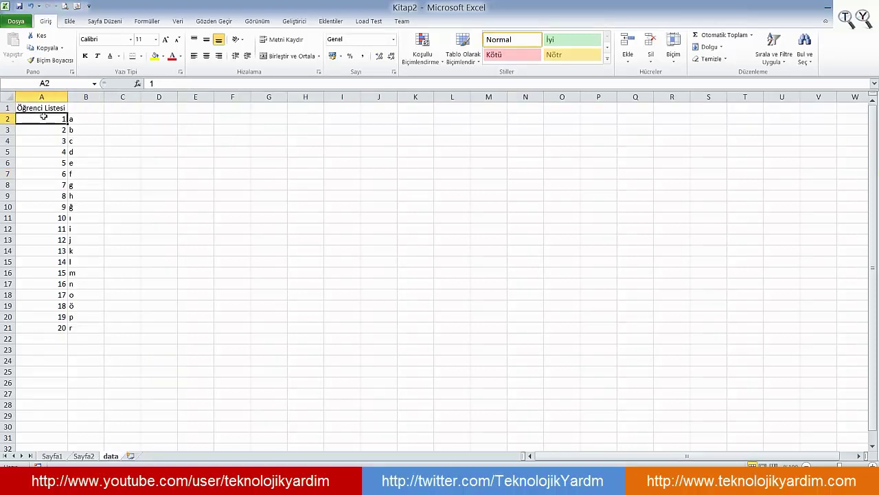
left_click_drag(43, 118, 92, 329)
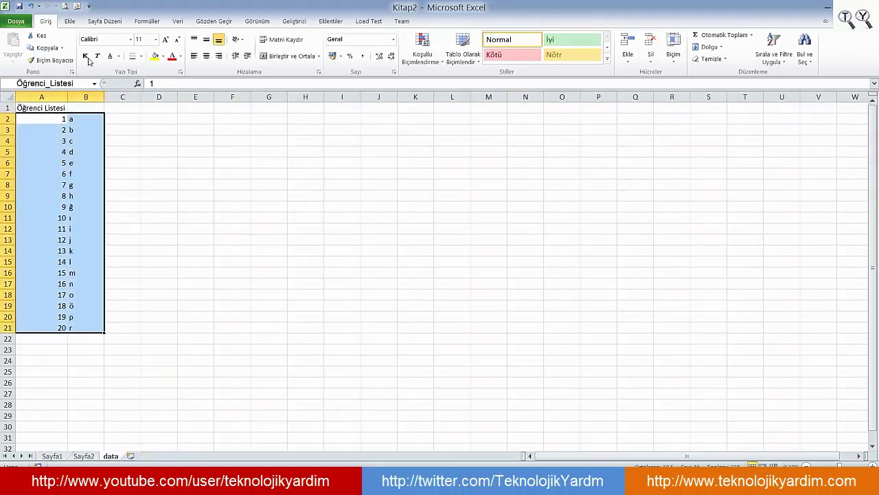
left_click(132, 137)
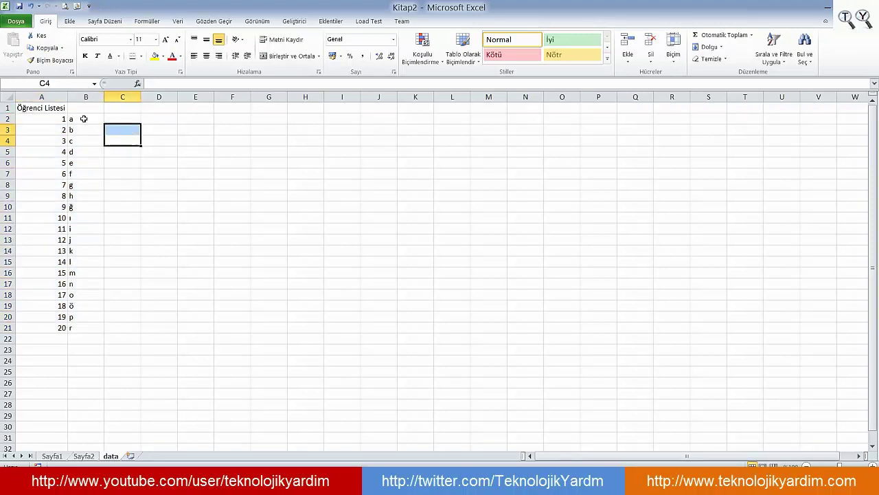
left_click(42, 130)
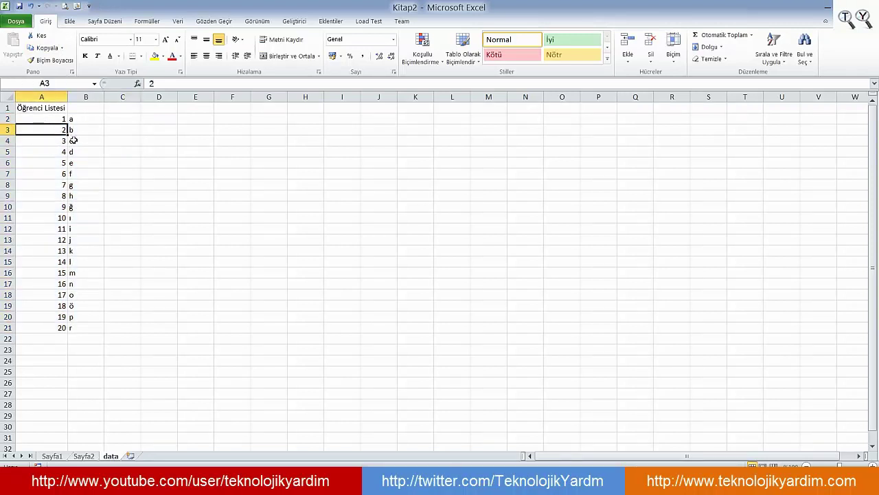
left_click(53, 456)
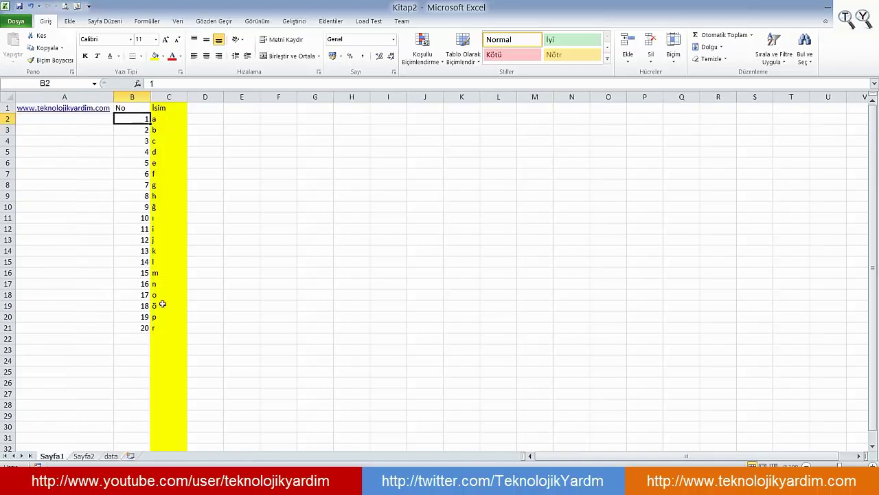
left_click(172, 120)
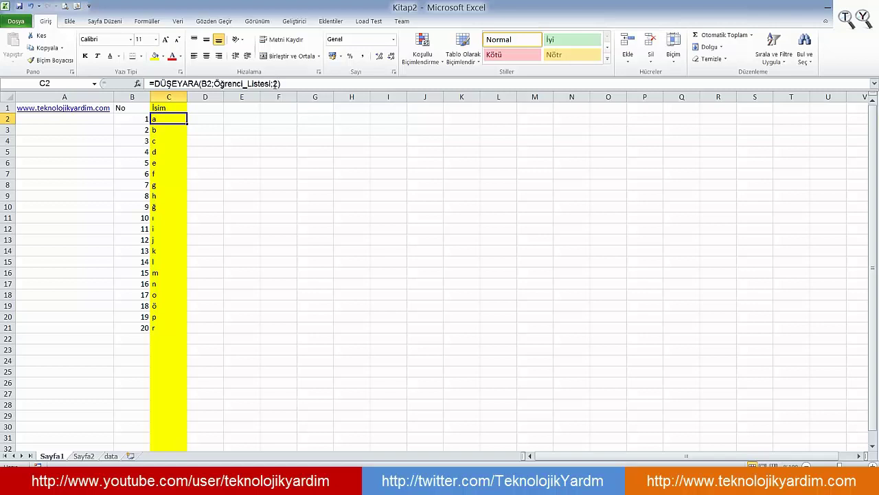
left_click(275, 83)
key("Escape")
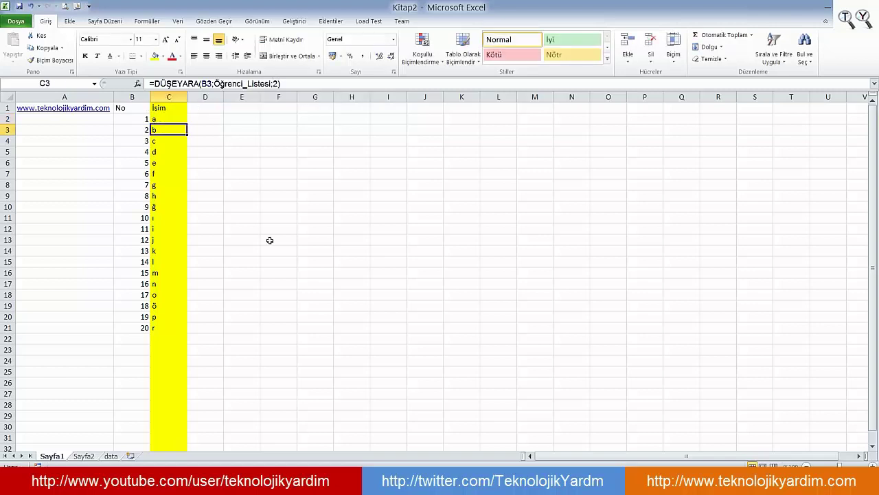
Recheck the named list A2:B21 and spot-check lookup results in C3 and C16 on Sayfa1.
left_click(110, 456)
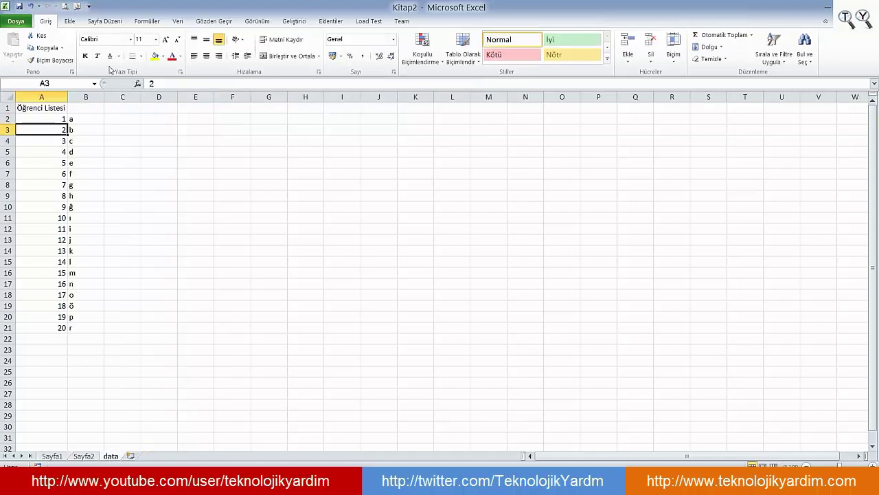
left_click_drag(42, 120, 88, 328)
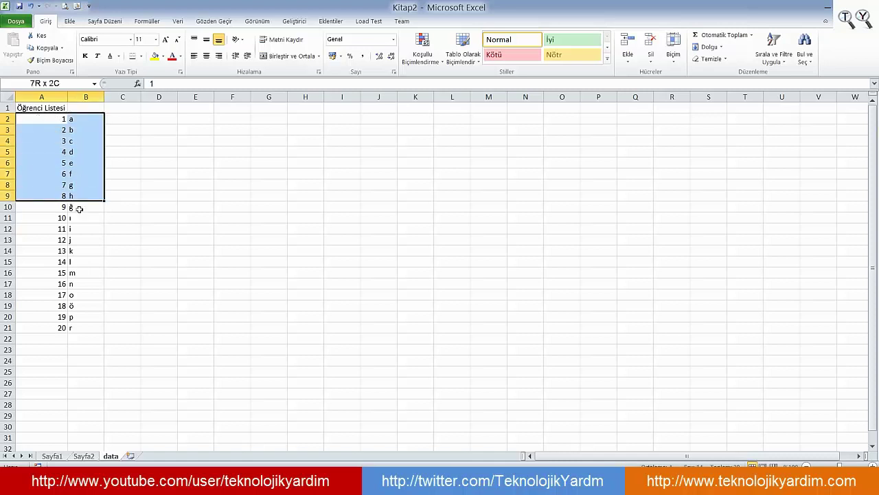
left_click(50, 118)
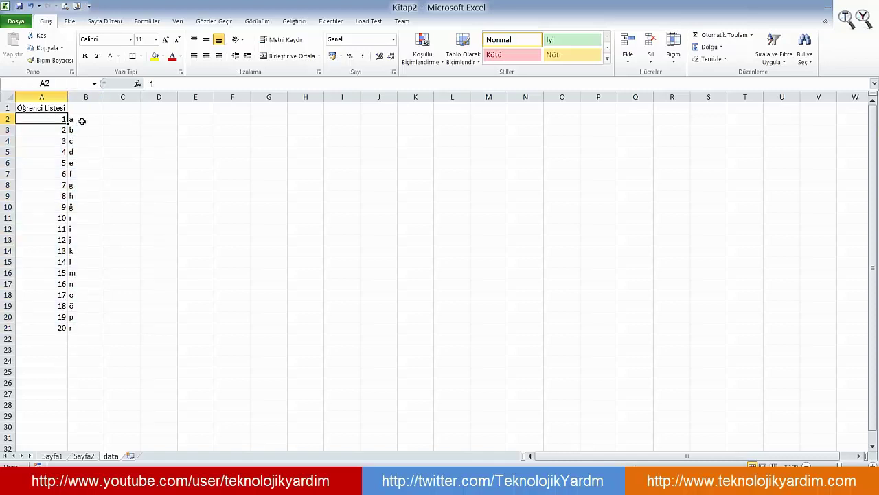
left_click(82, 121)
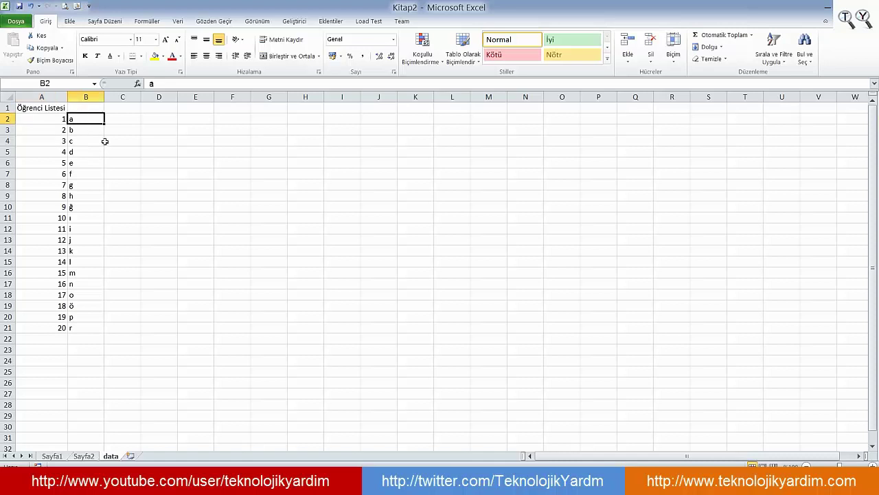
left_click(52, 456)
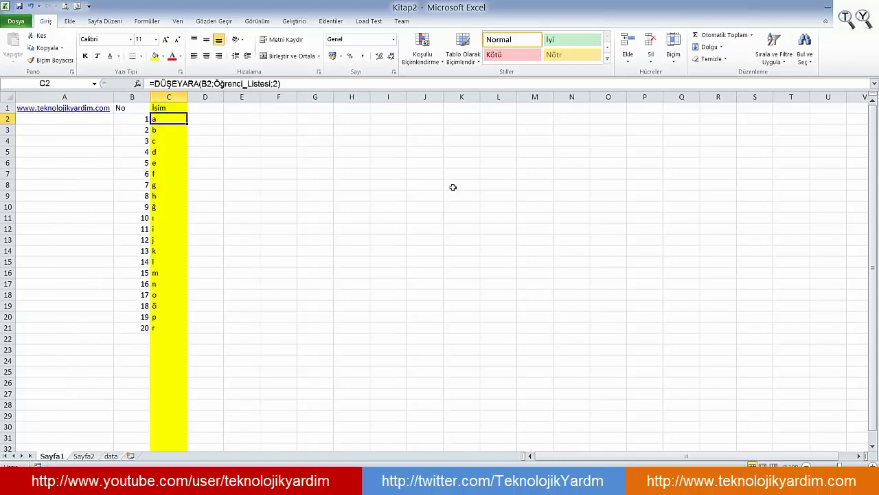
left_click(177, 330)
left_click(162, 275)
left_click(169, 132)
left_click(203, 271)
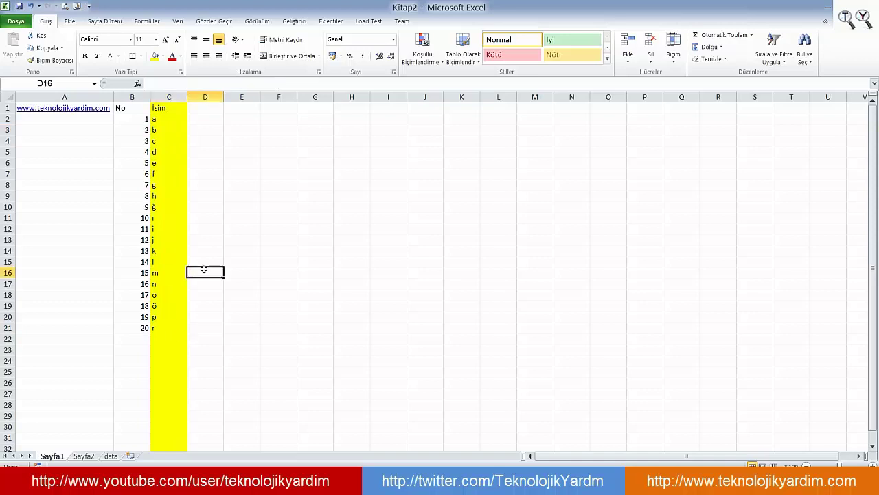
left_click(85, 457)
On the data sheet, add a Not header in C1 with grades 50 in C2 and 100 in C3.
left_click(110, 456)
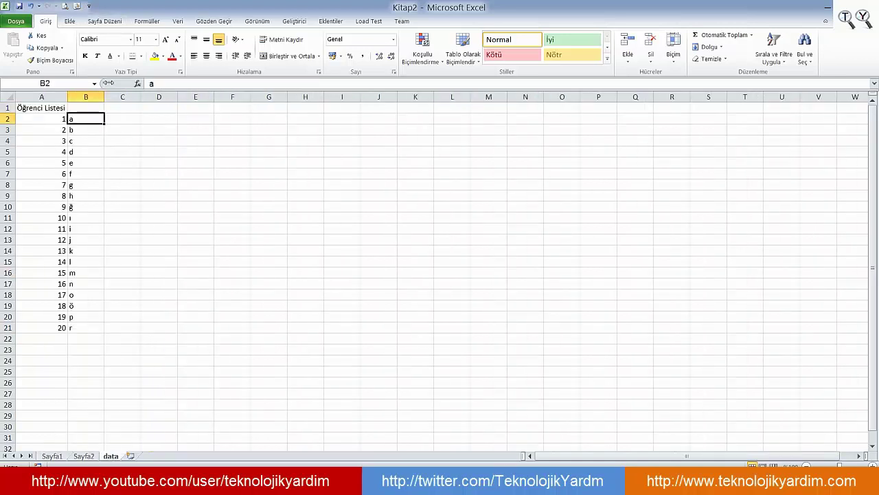
left_click(123, 106)
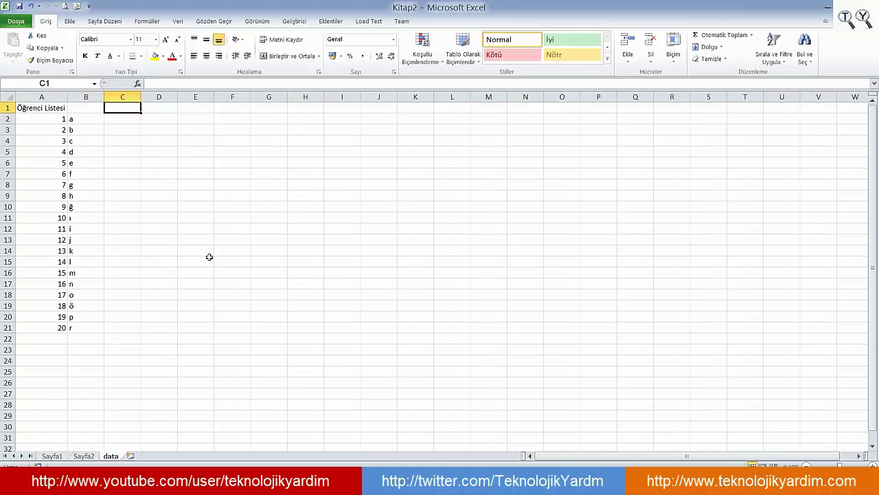
type("Not")
key("Return")
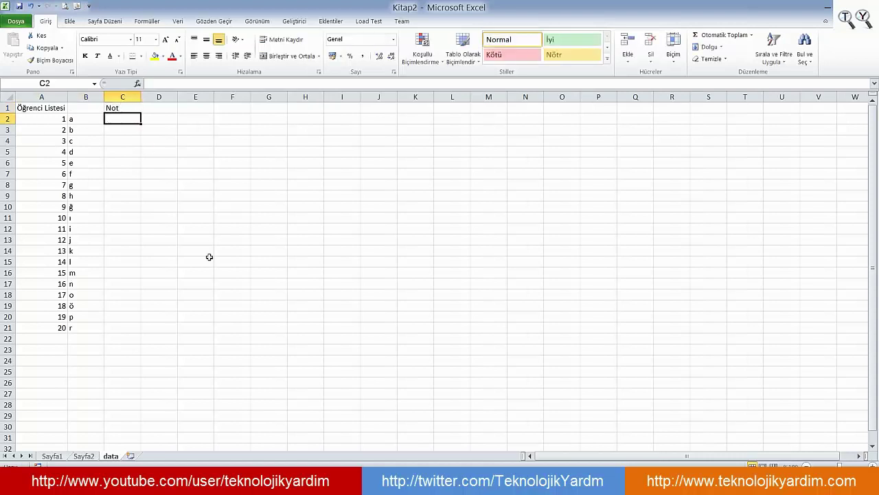
type("50")
key("Return")
type("100")
key("Return")
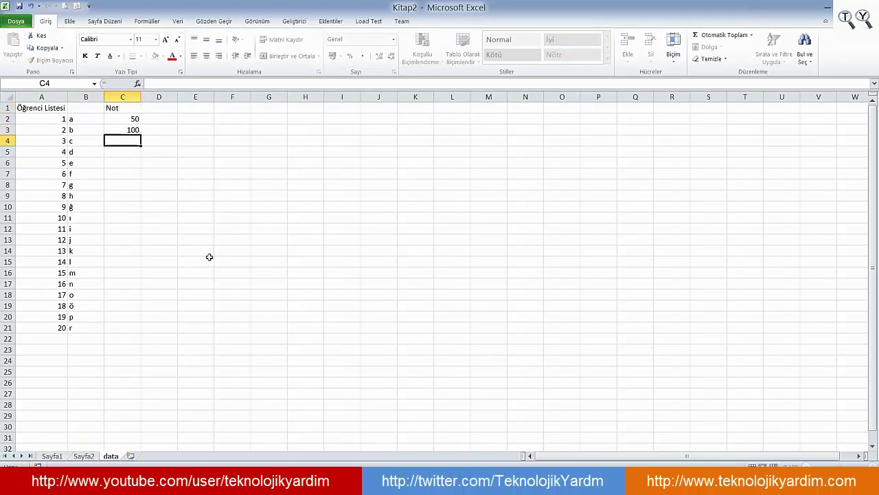
Copy the 50/100 grades from C2:C3 and paste them down through C21.
key("Up")
key("Up")
key("ctrl+shift+Down")
key("ctrl+shift+Down")
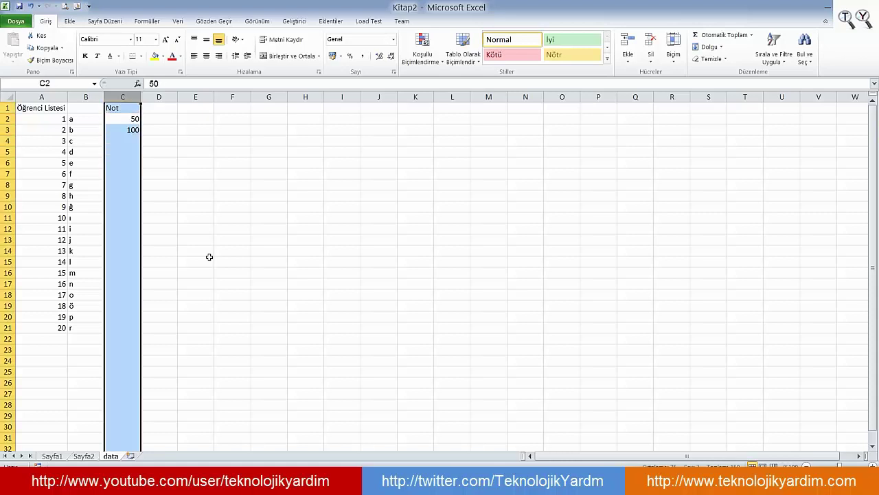
left_click_drag(189, 198, 192, 171)
mouse_move(123, 118)
left_mouse_down()
mouse_move(106, 298)
mouse_move(112, 325)
left_mouse_up()
key("ctrl+c")
left_click(133, 142)
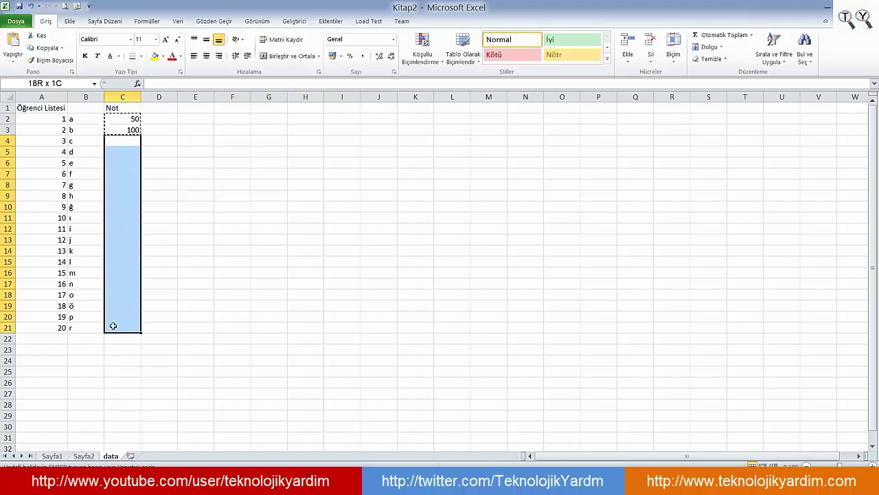
key("ctrl+v")
left_click(176, 171)
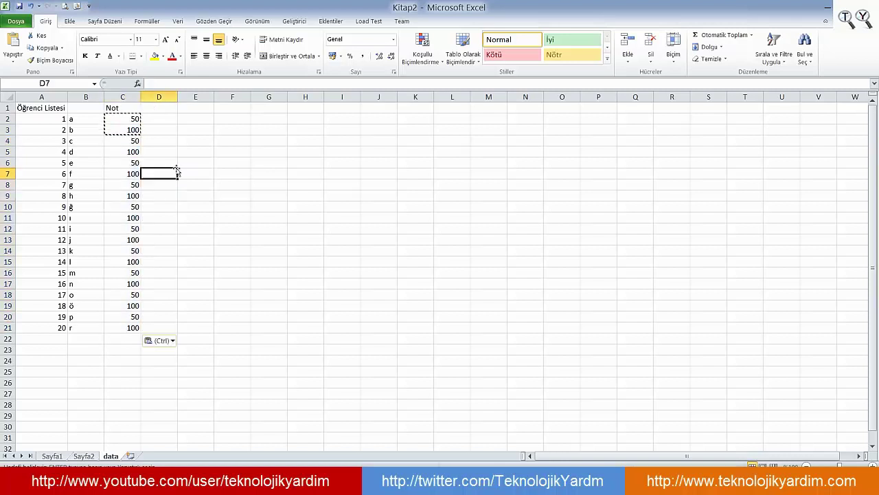
Open Ad Yöneticisi and begin changing Öğrenci_Listesi's reference to end at column C.
left_click(103, 21)
left_click(134, 21)
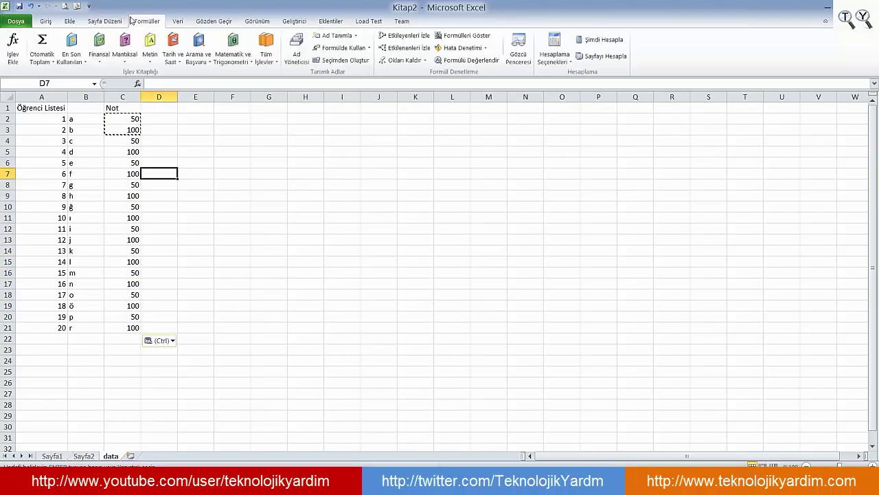
left_click(296, 49)
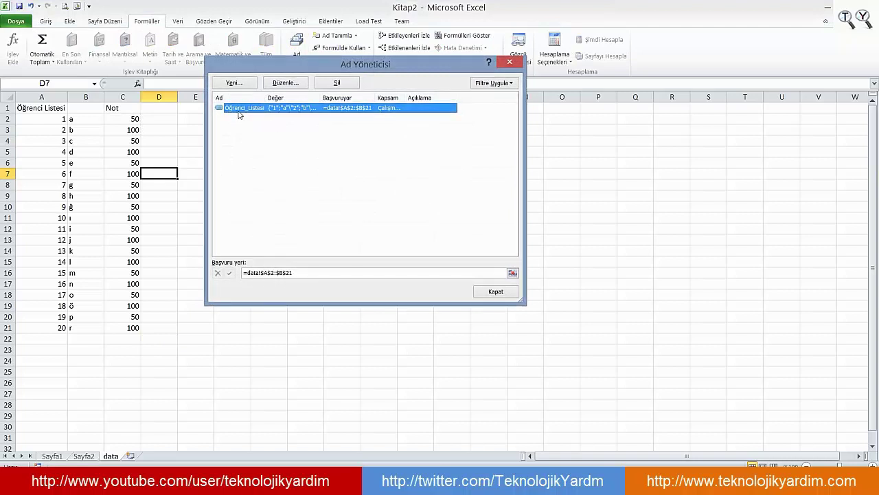
left_click(279, 273)
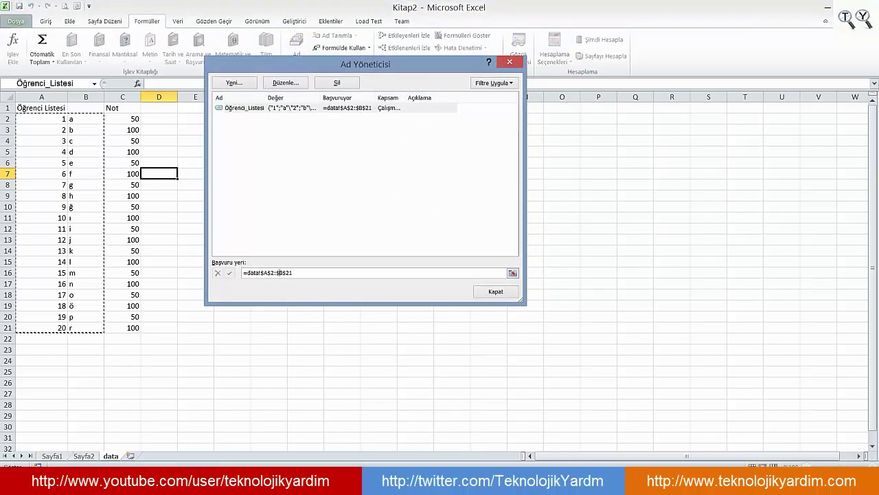
key("Delete")
type("c")
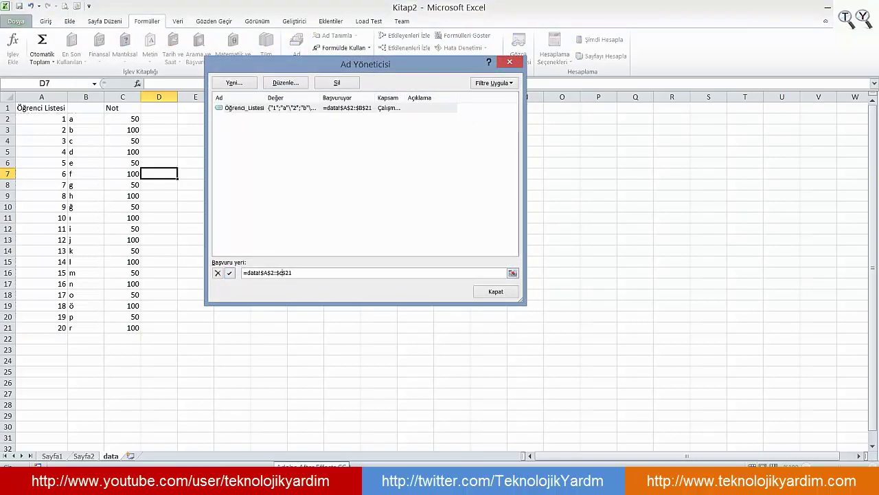
left_click(514, 272)
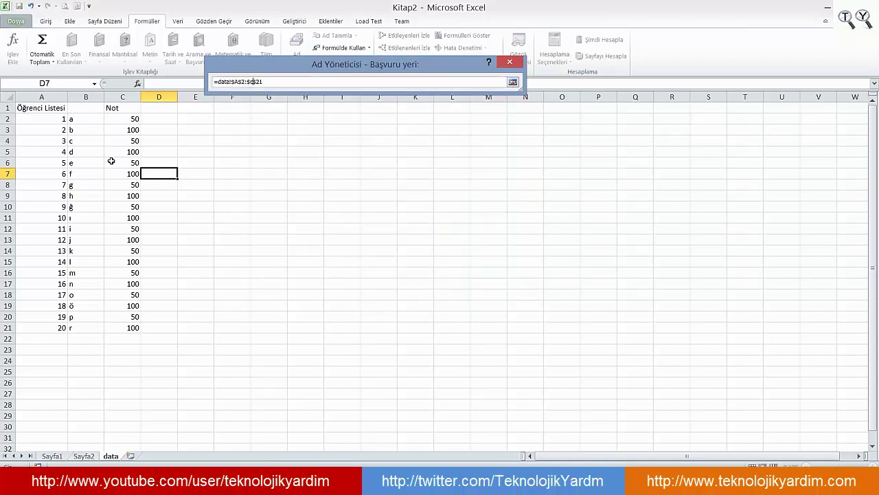
key("Return")
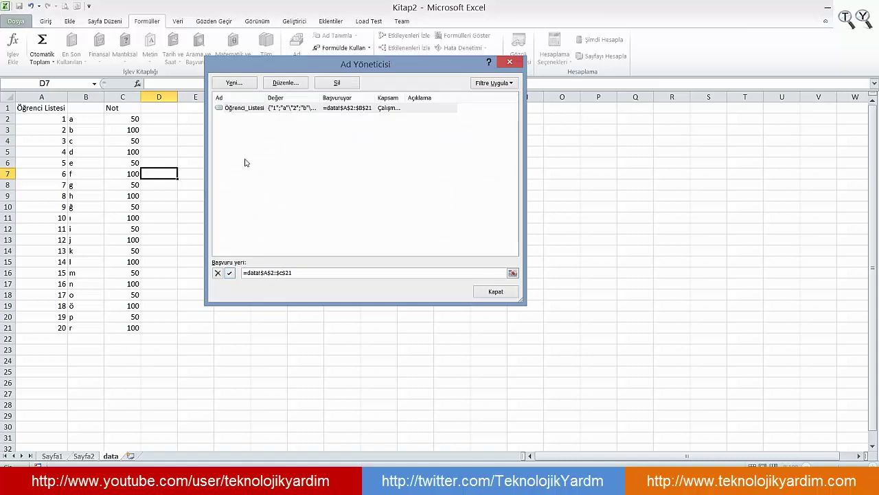
Set Öğrenci_Listesi's reference to data!$A$2:$C$21, then close and confirm with Evet.
left_click(512, 273)
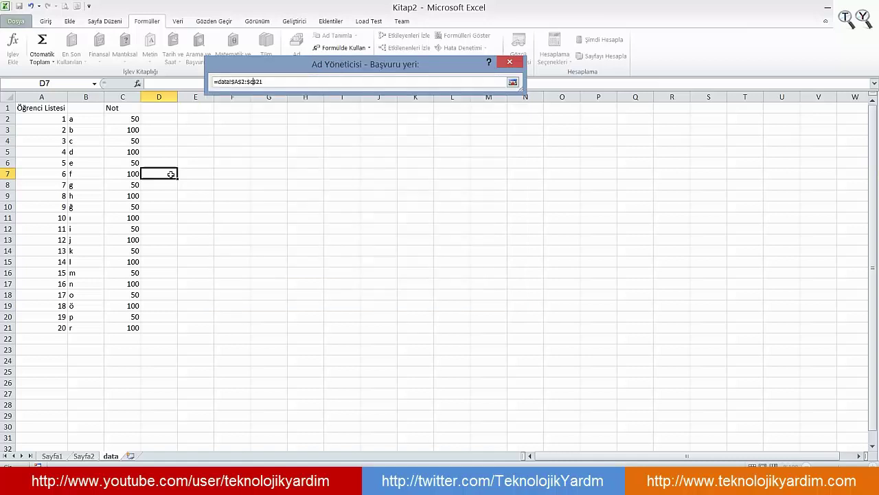
left_click(54, 117)
left_click_drag(54, 117, 130, 328)
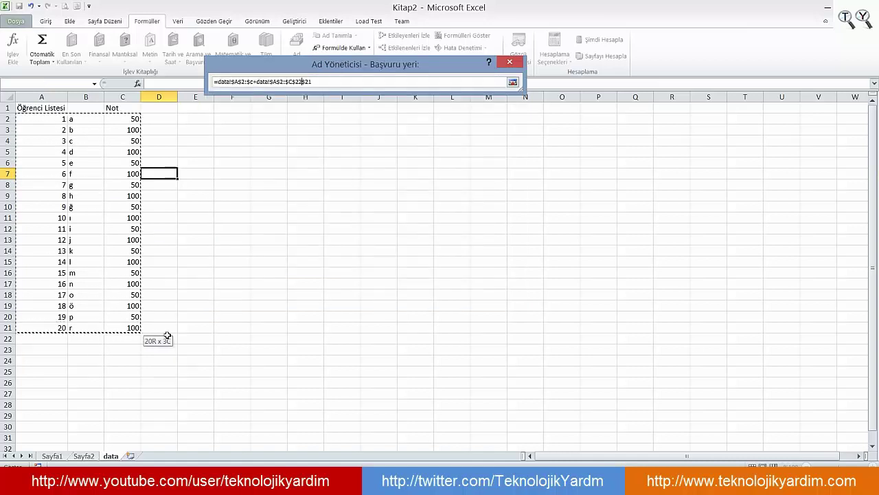
key("Delete")
key("Delete")
key("Delete")
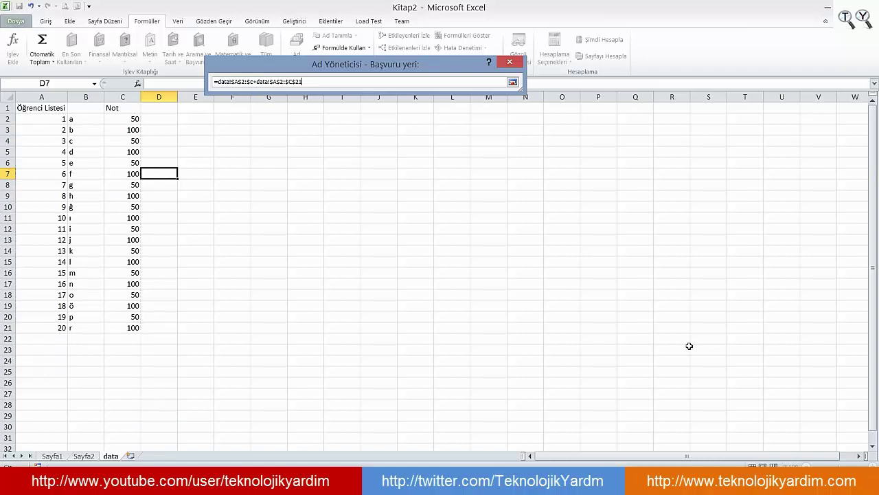
key("shift+Home")
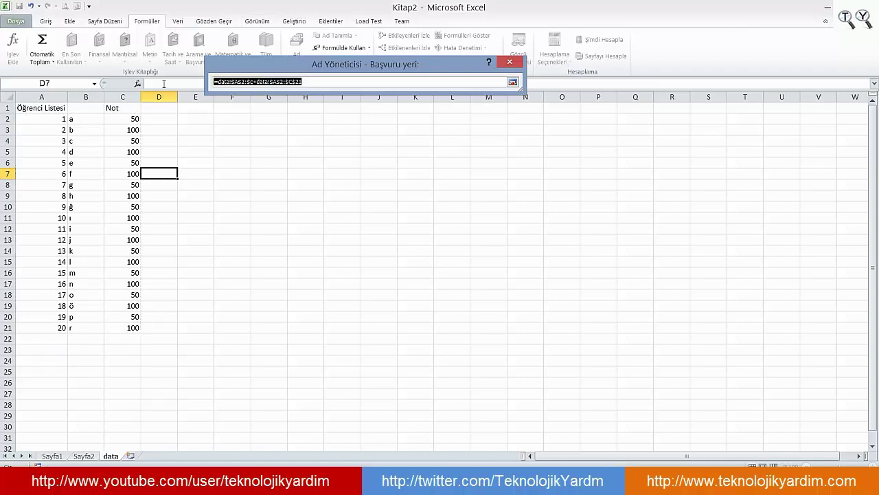
key("Delete")
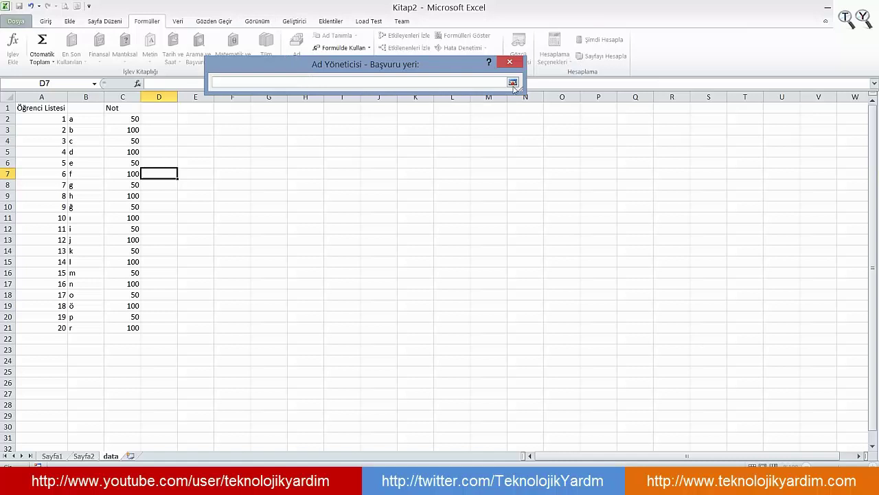
left_click(513, 81)
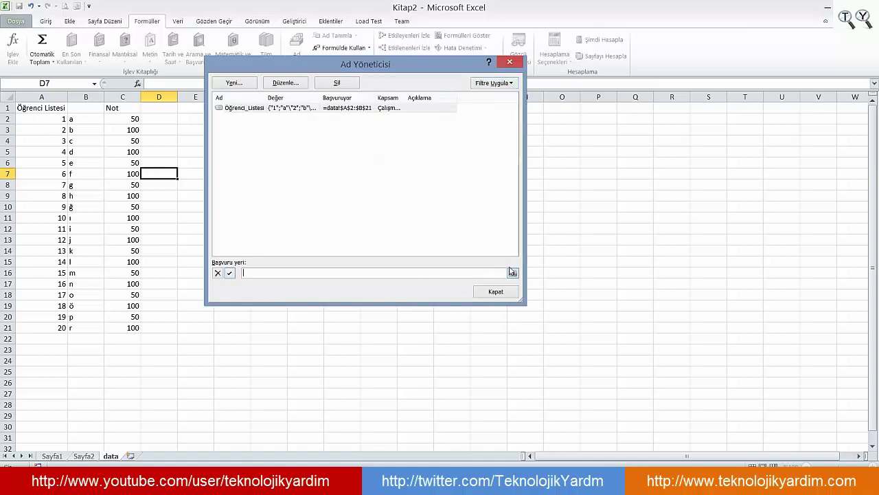
left_click_drag(48, 118, 129, 323)
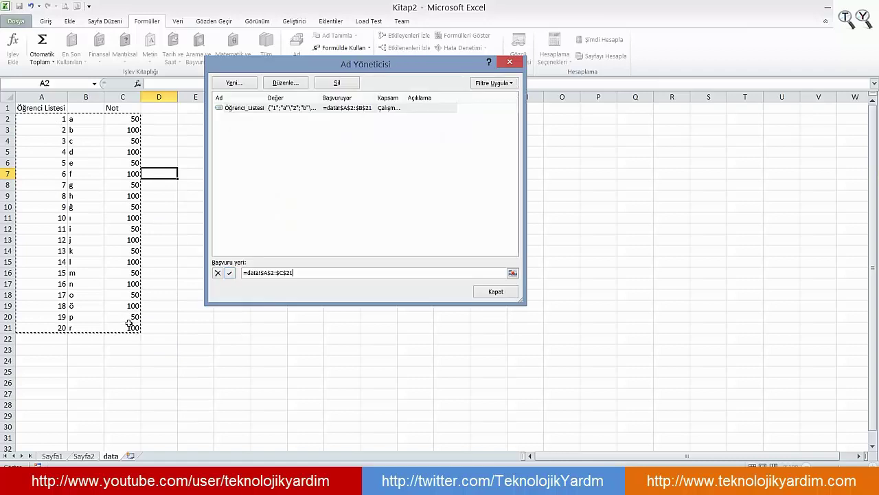
left_click(495, 291)
left_click(402, 272)
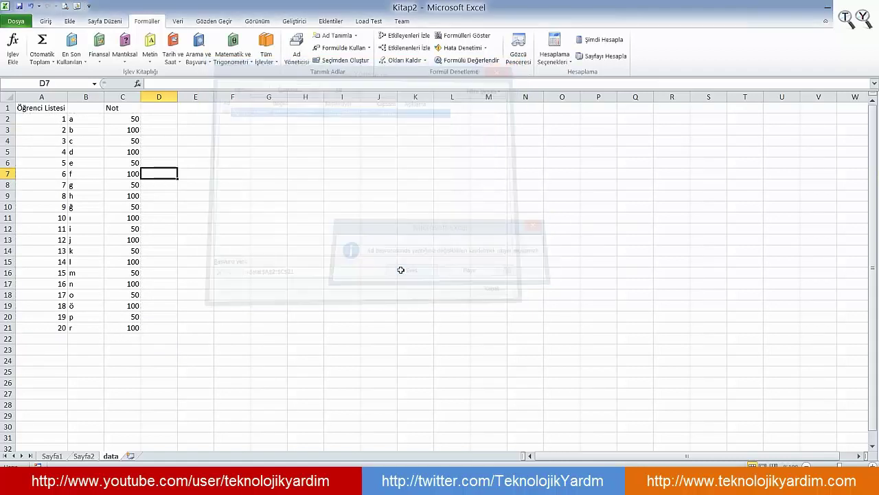
Change C2 on Sayfa1 to =DÜŞEYARA(B2;Öğrenci_Listesi;3) to return the Not grade.
left_click(46, 456)
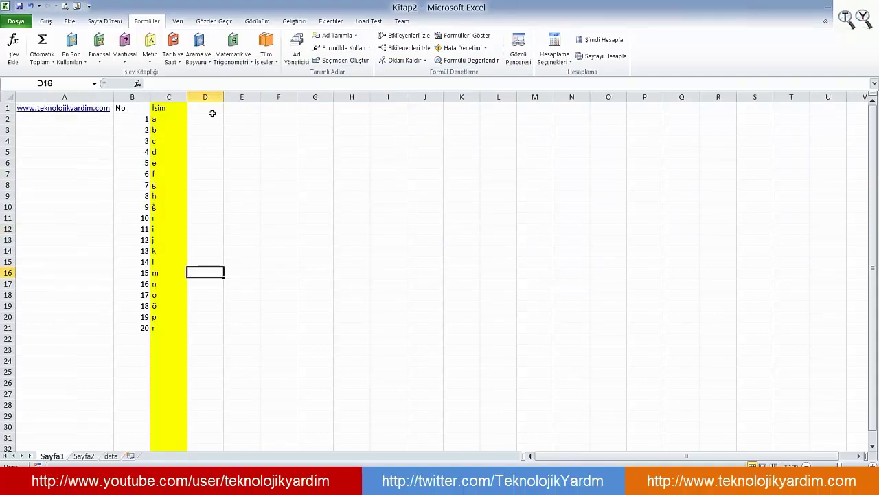
left_click(177, 122)
key("F2")
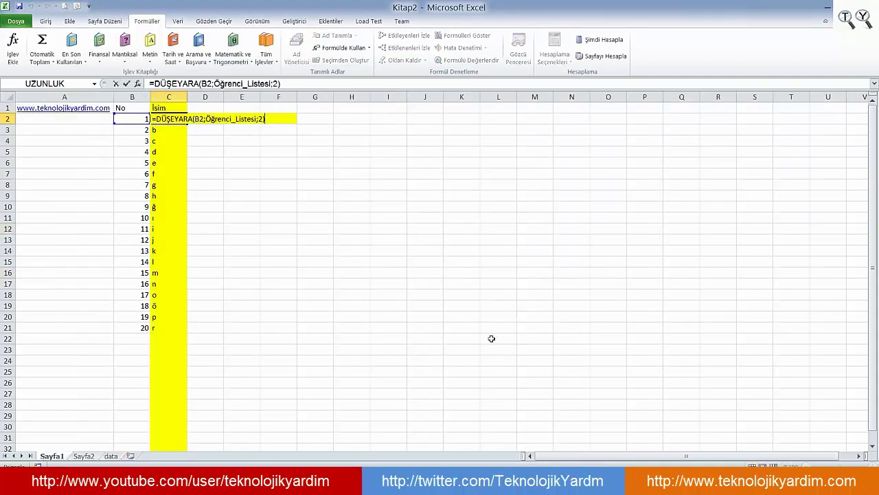
key("Left")
key("Left")
key("BackSpace")
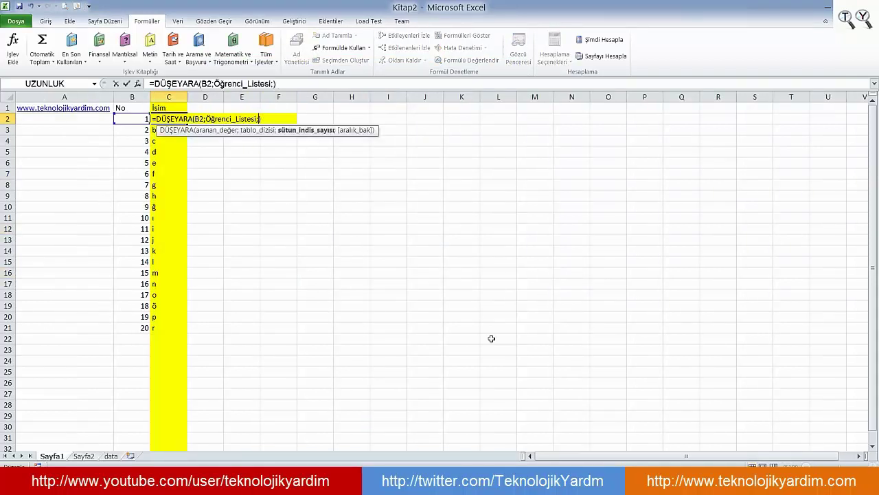
type("3")
key("Return")
key("Up")
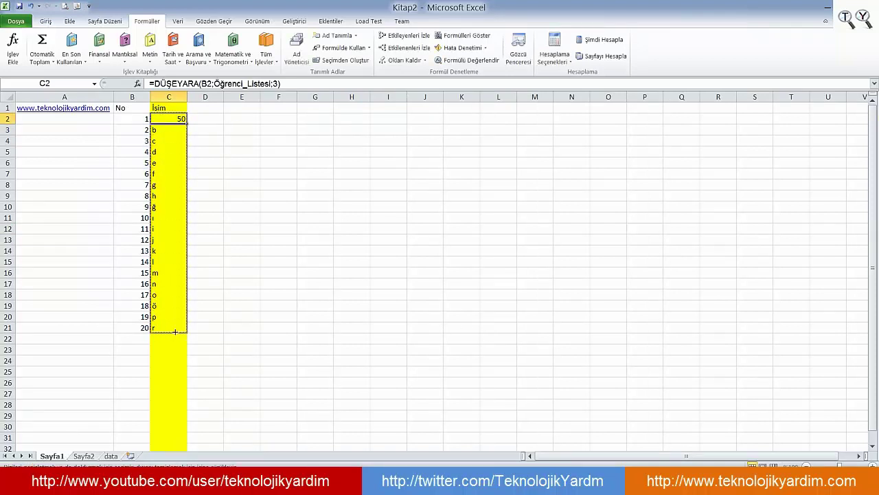
Fill the formula down to C21, showing grades alternating 50 and 100.
left_click_drag(185, 121, 185, 331)
left_click_drag(174, 185, 191, 120)
left_click(191, 120)
left_click(182, 133)
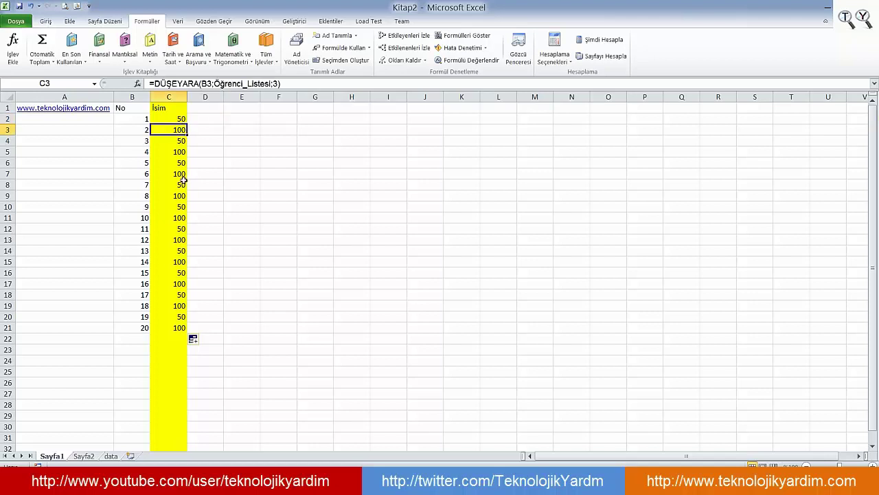
left_click(183, 182)
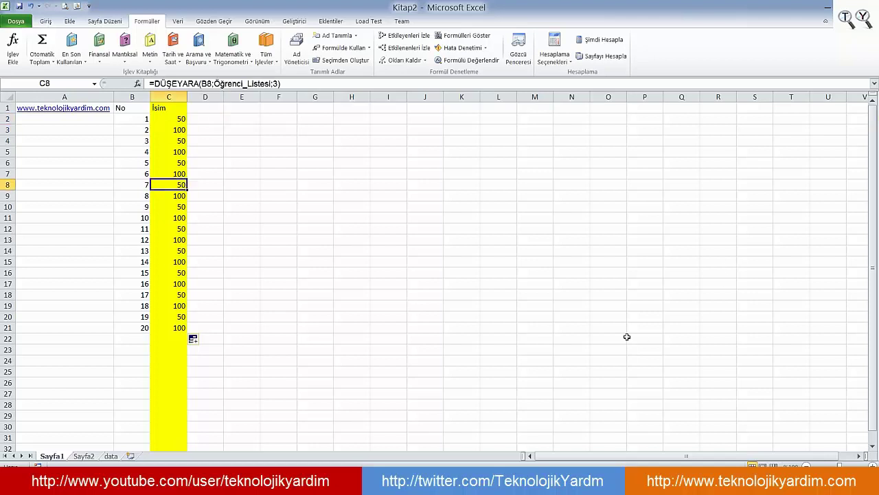
left_click(120, 456)
left_click_drag(41, 129, 129, 146)
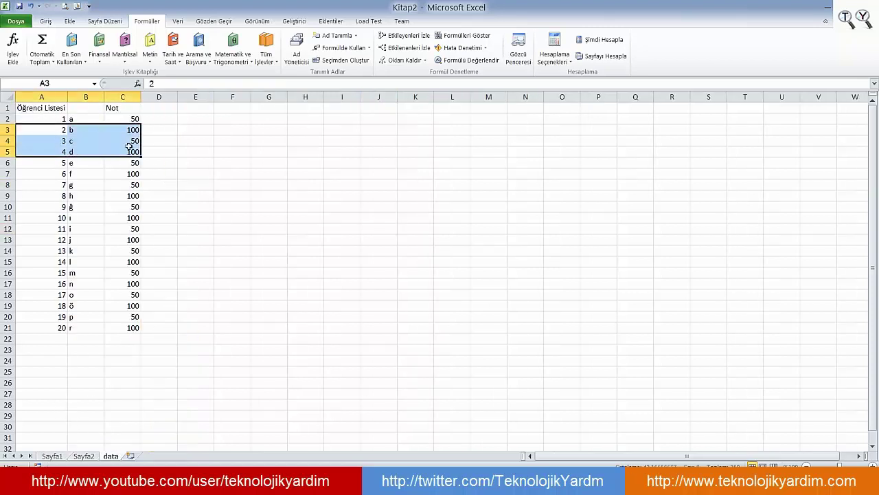
left_click_drag(43, 108, 72, 236)
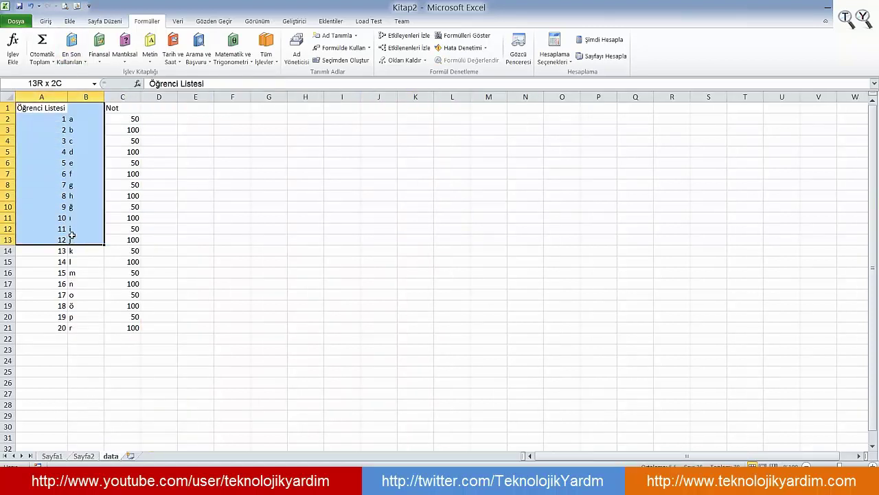
left_click(230, 193)
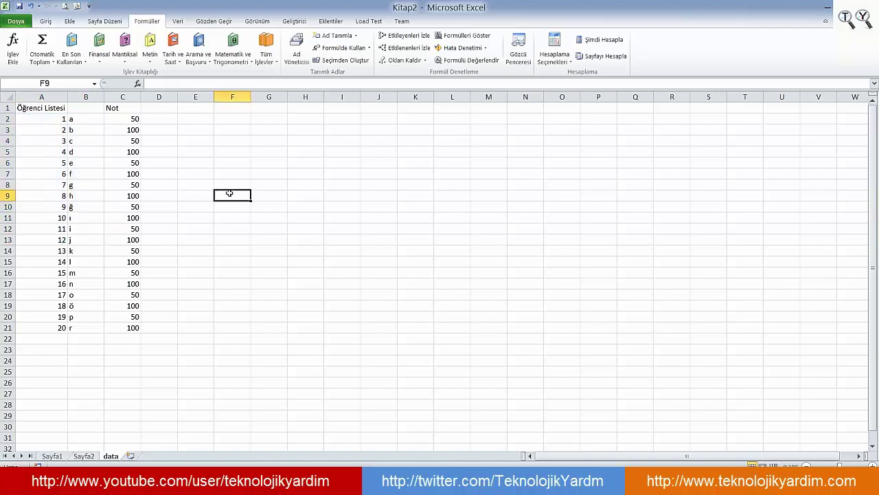
left_click(62, 456)
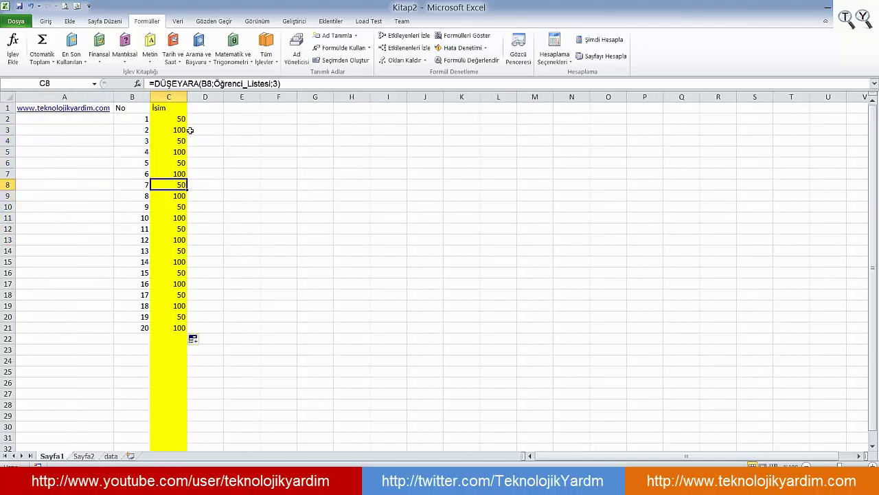
left_click(177, 119)
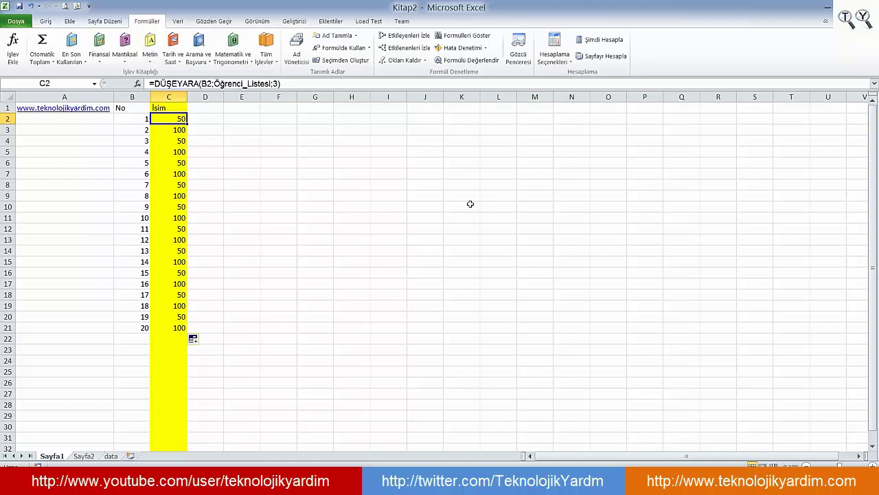
left_click(825, 8)
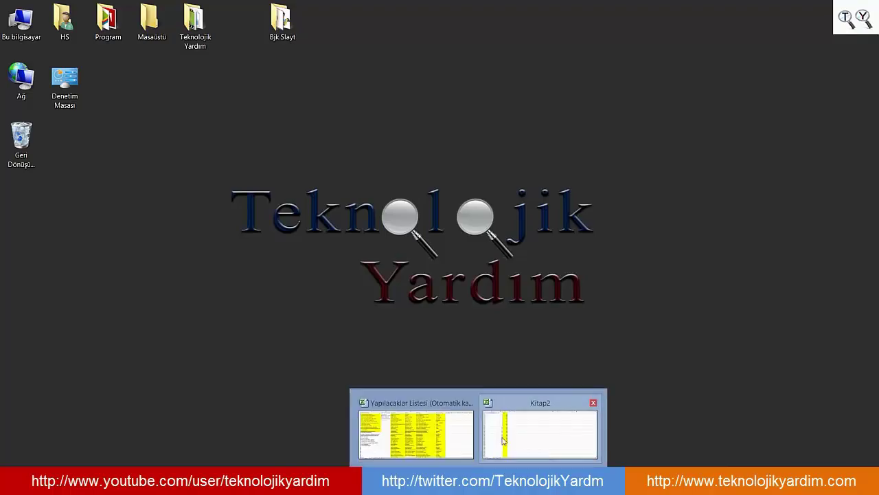
left_click(544, 427)
left_click(470, 197)
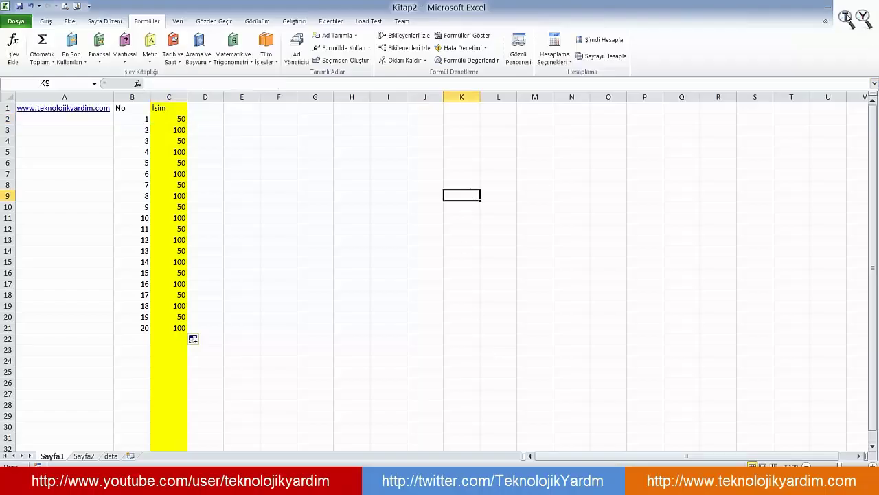